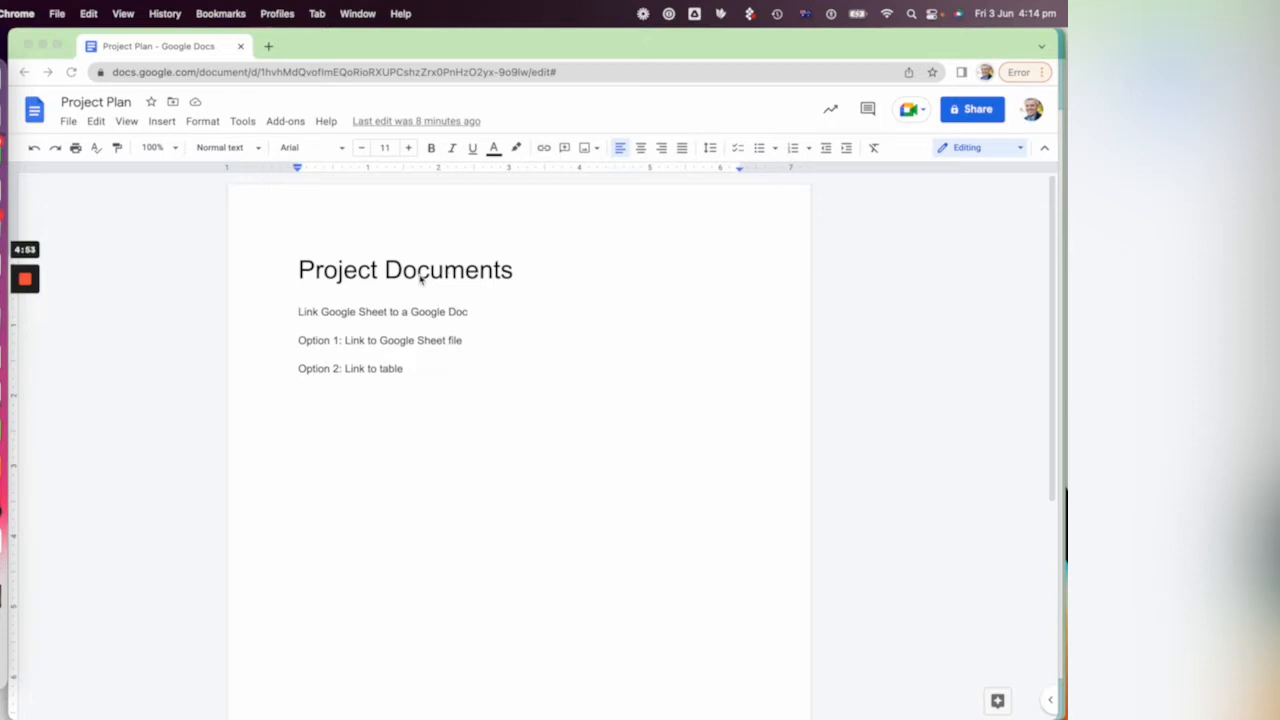
Step: Open the Project Plan spreadsheet from the recent files, using the first spreadsheet listed under Today
left_click(476, 316)
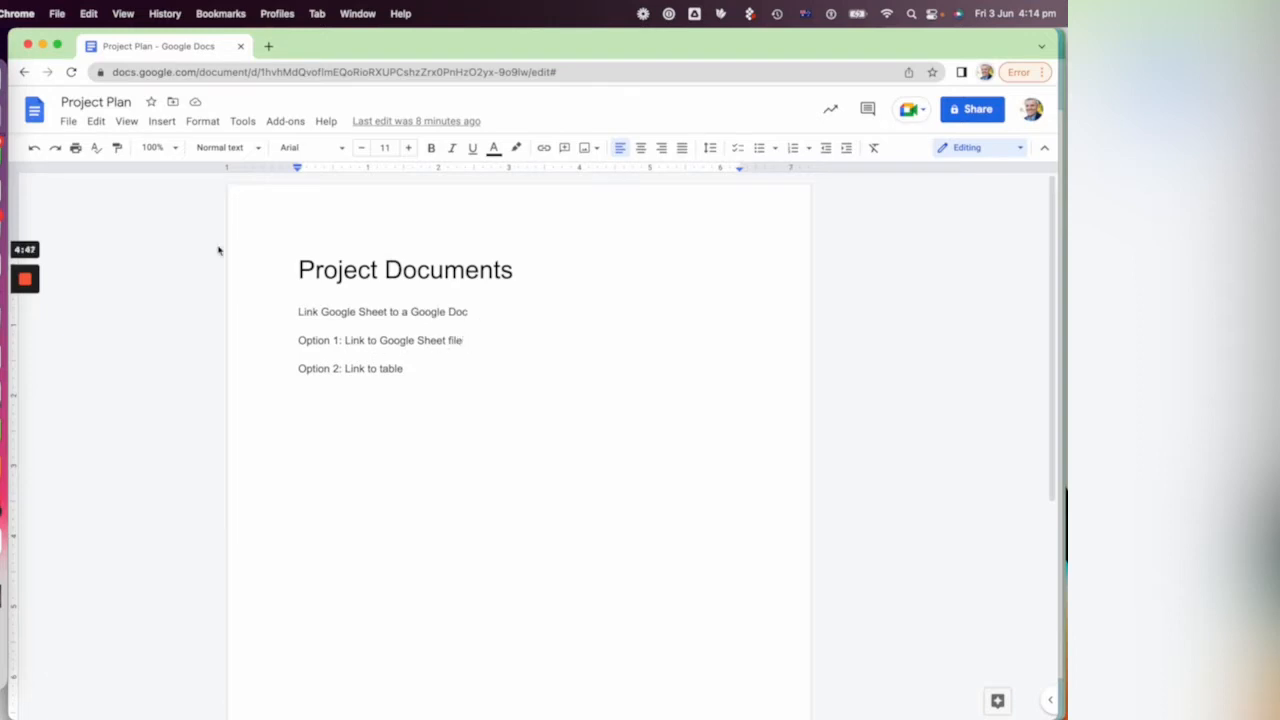
left_click(69, 122)
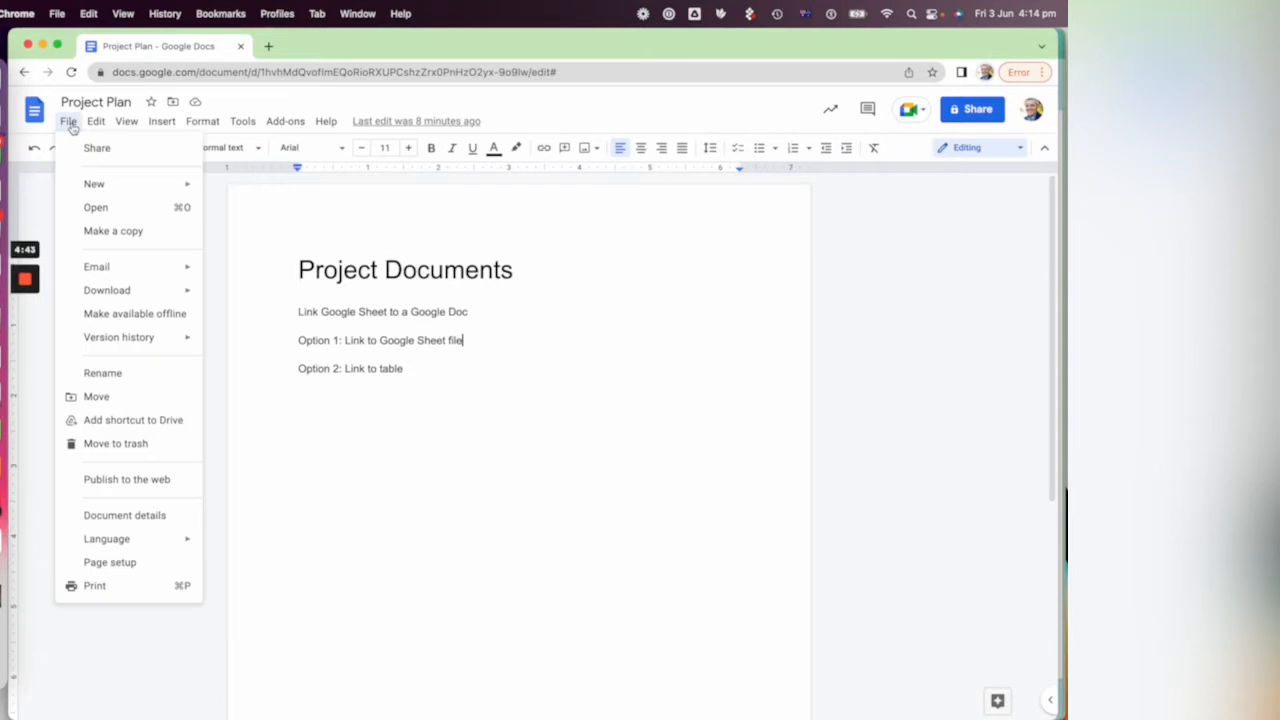
left_click(108, 210)
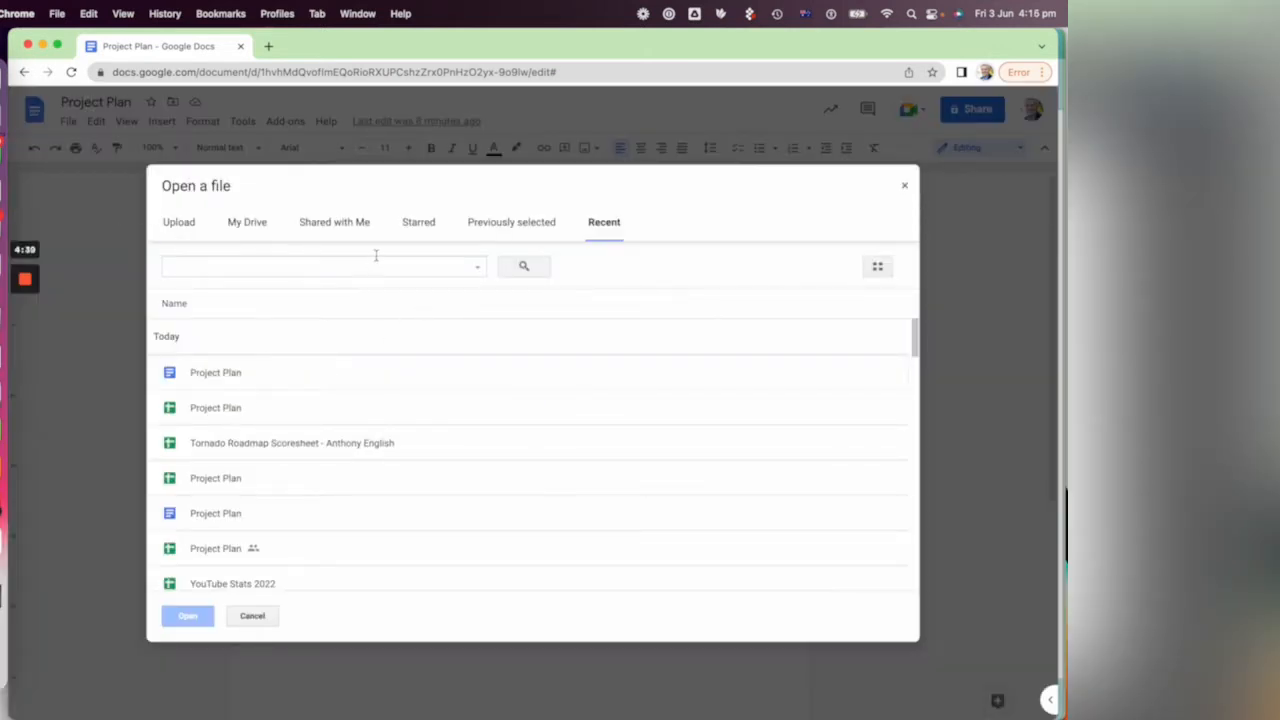
left_click(216, 418)
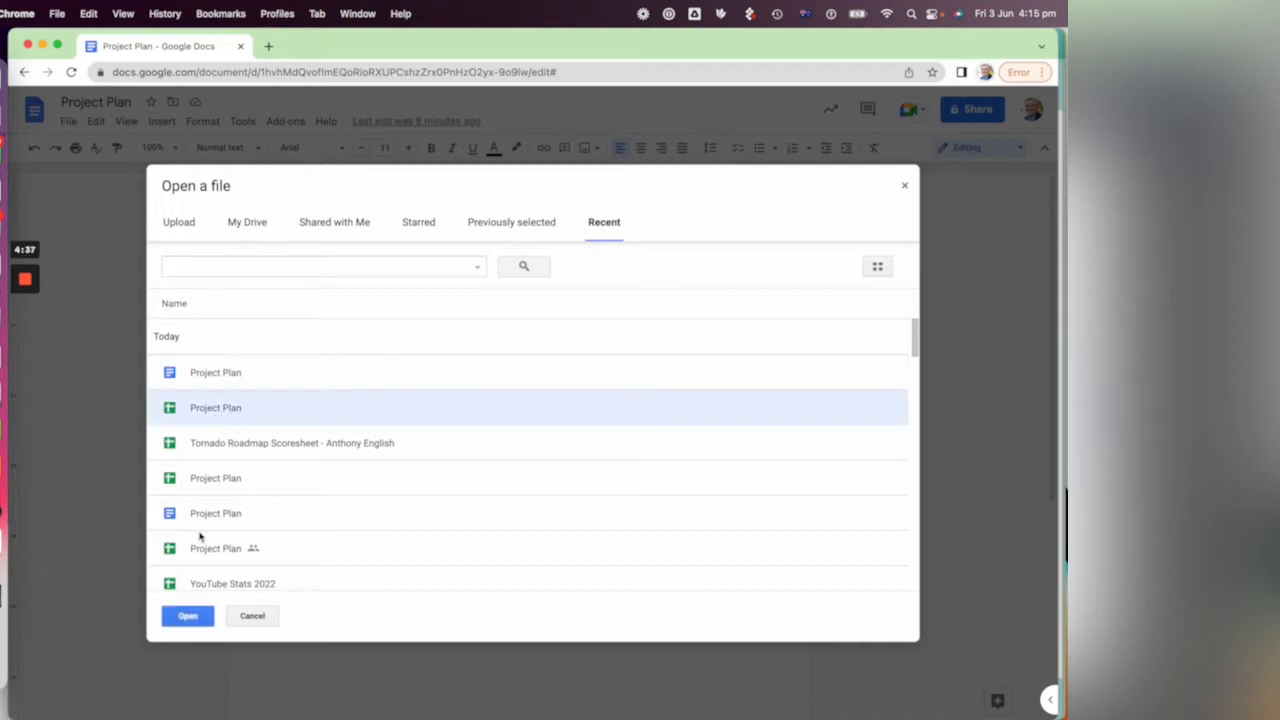
left_click(189, 617)
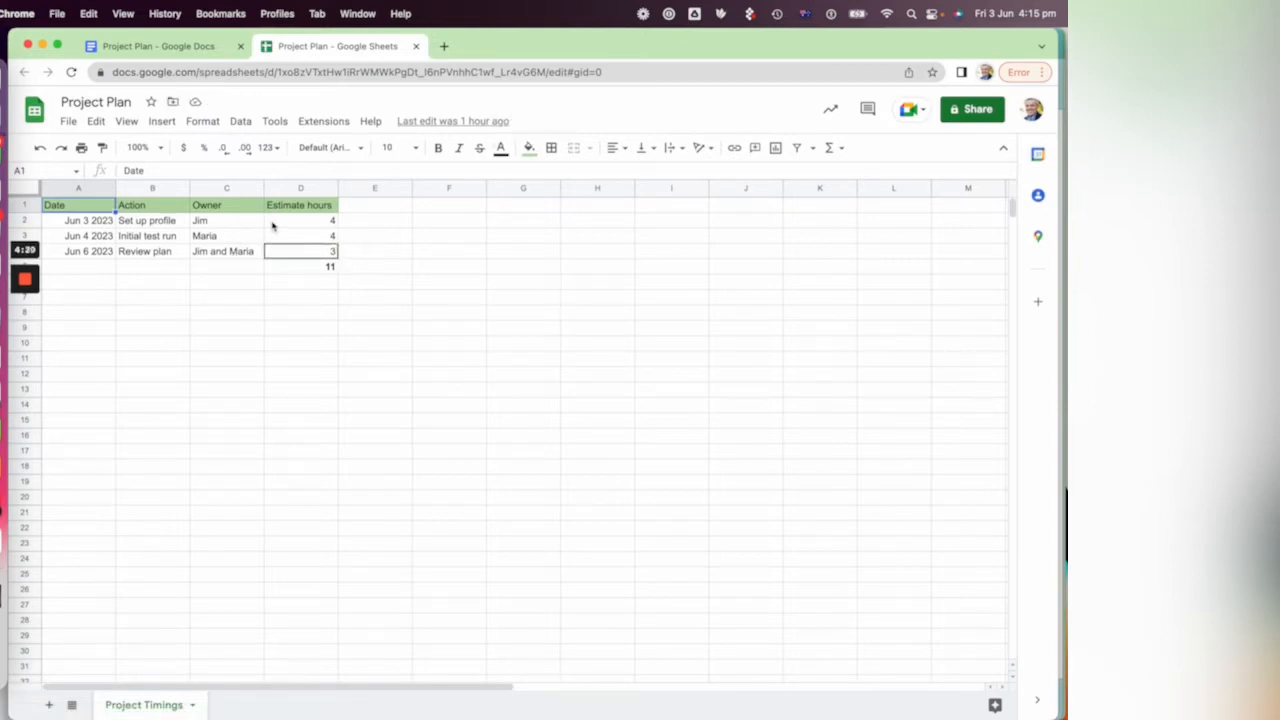
left_click(273, 226)
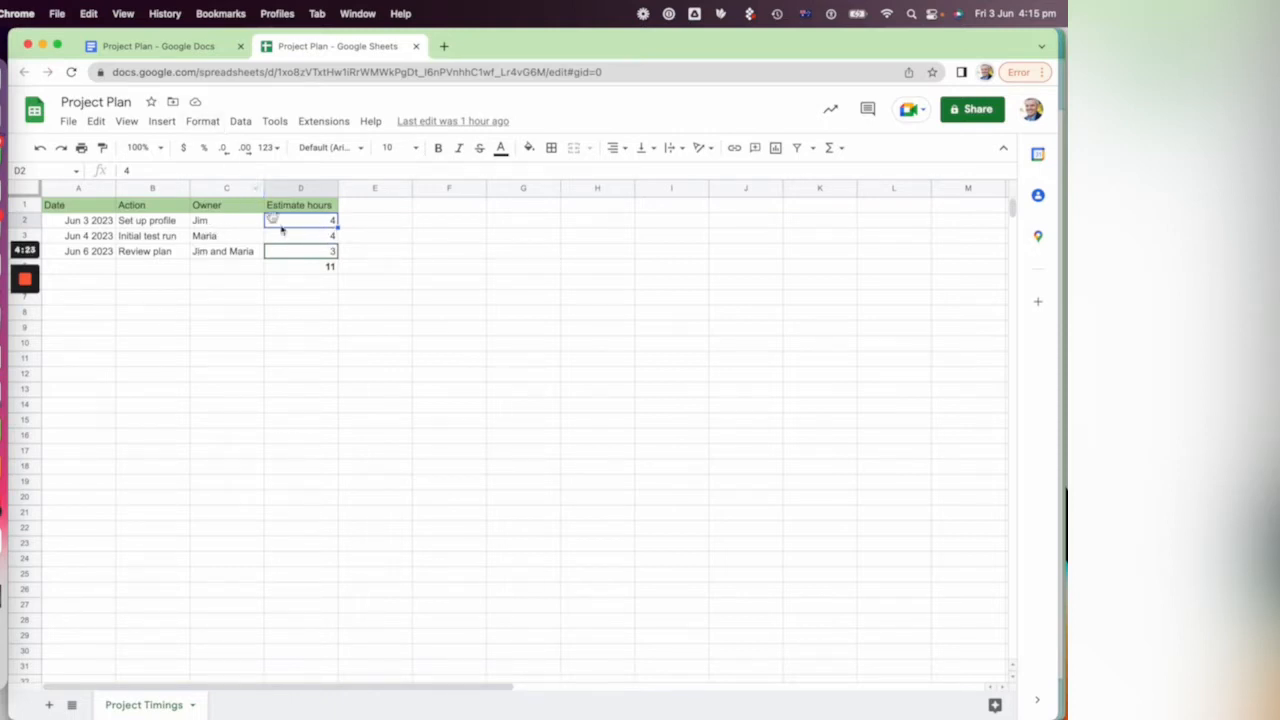
left_click(253, 346)
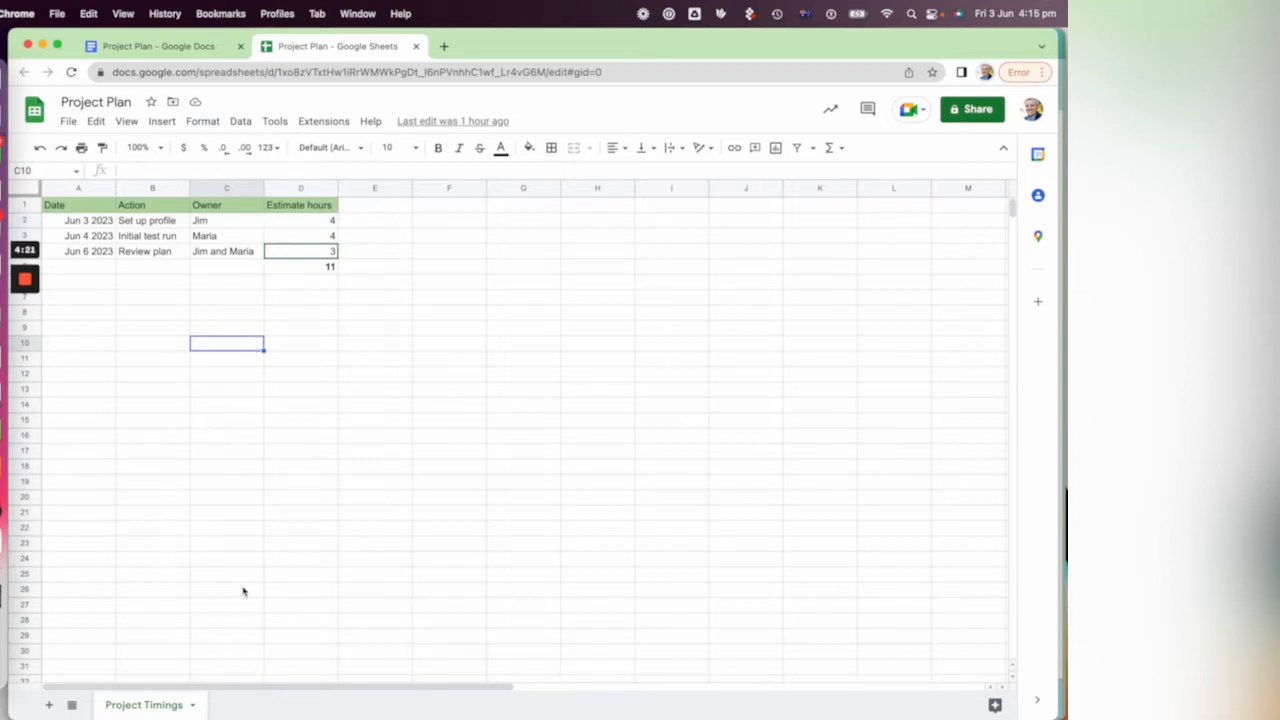
Step: Share the spreadsheet with the organisation by link, set the link access to Editor, and copy the sharing link
left_click(987, 112)
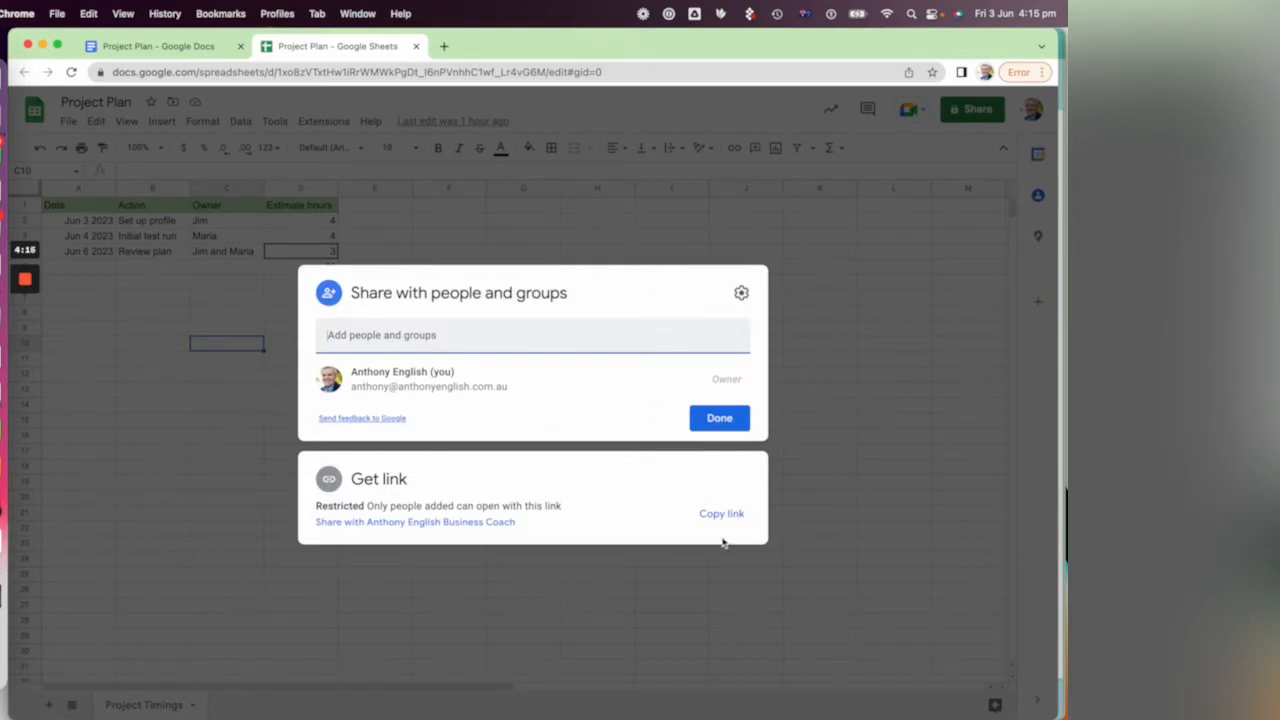
left_click(451, 522)
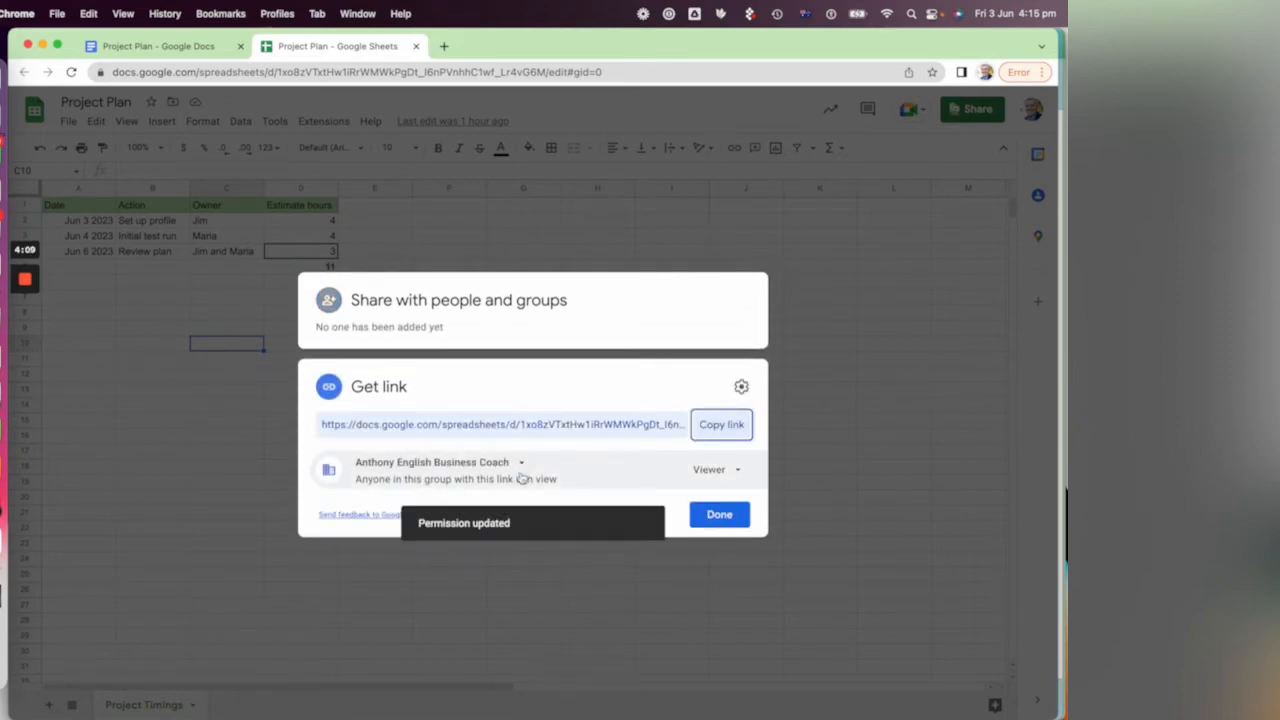
left_click(711, 474)
left_click(741, 575)
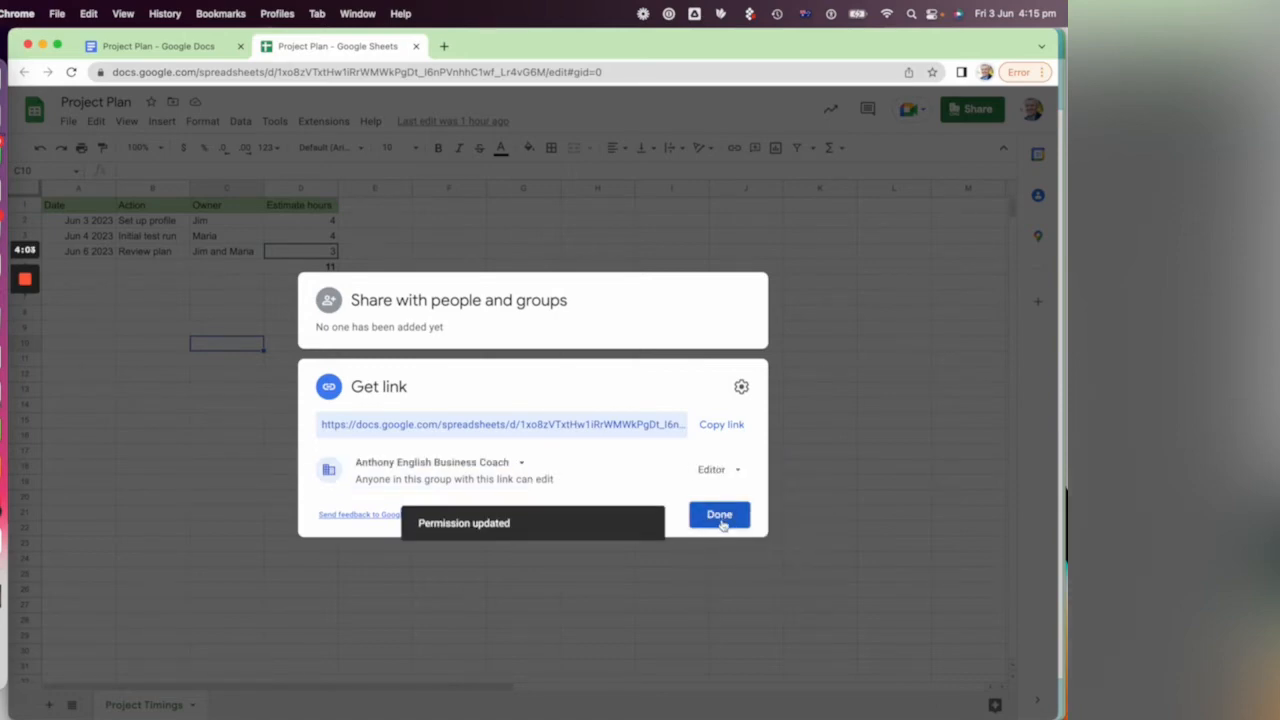
left_click(725, 428)
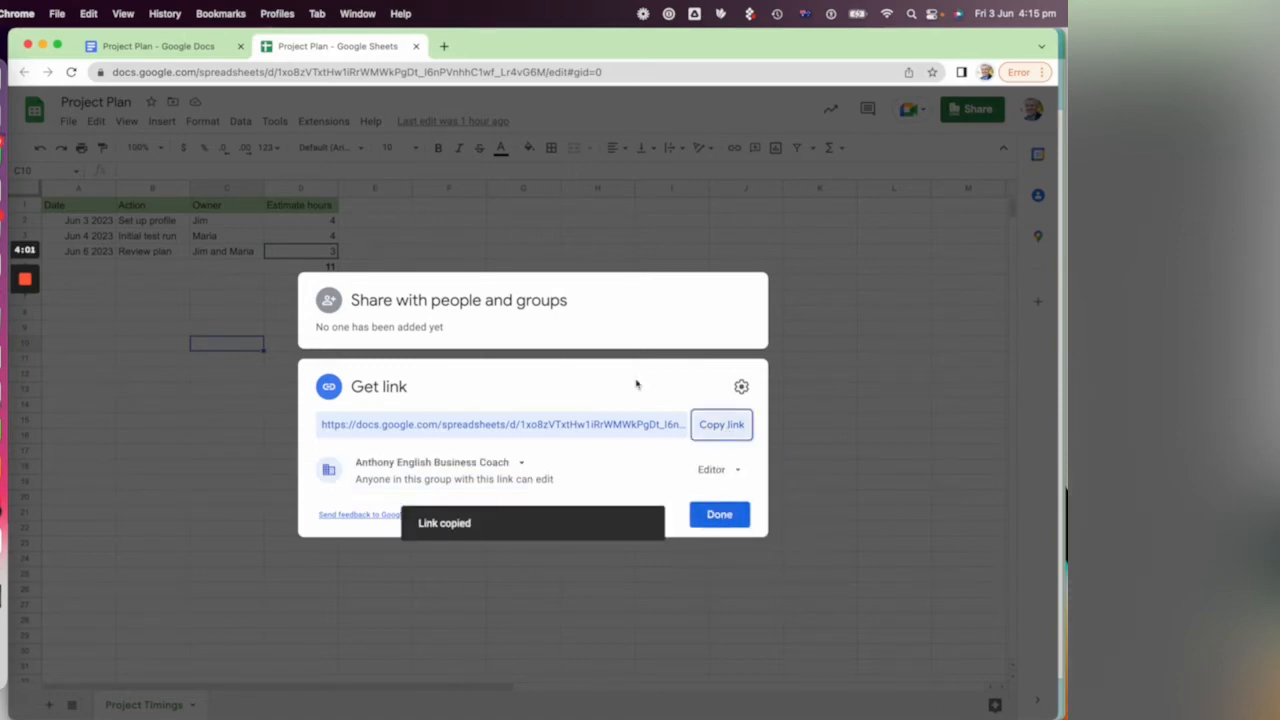
Step: In the Project Plan document, link the Option 1 text "Link to Google Sheet file" to the copied spreadsheet URL
left_click(185, 46)
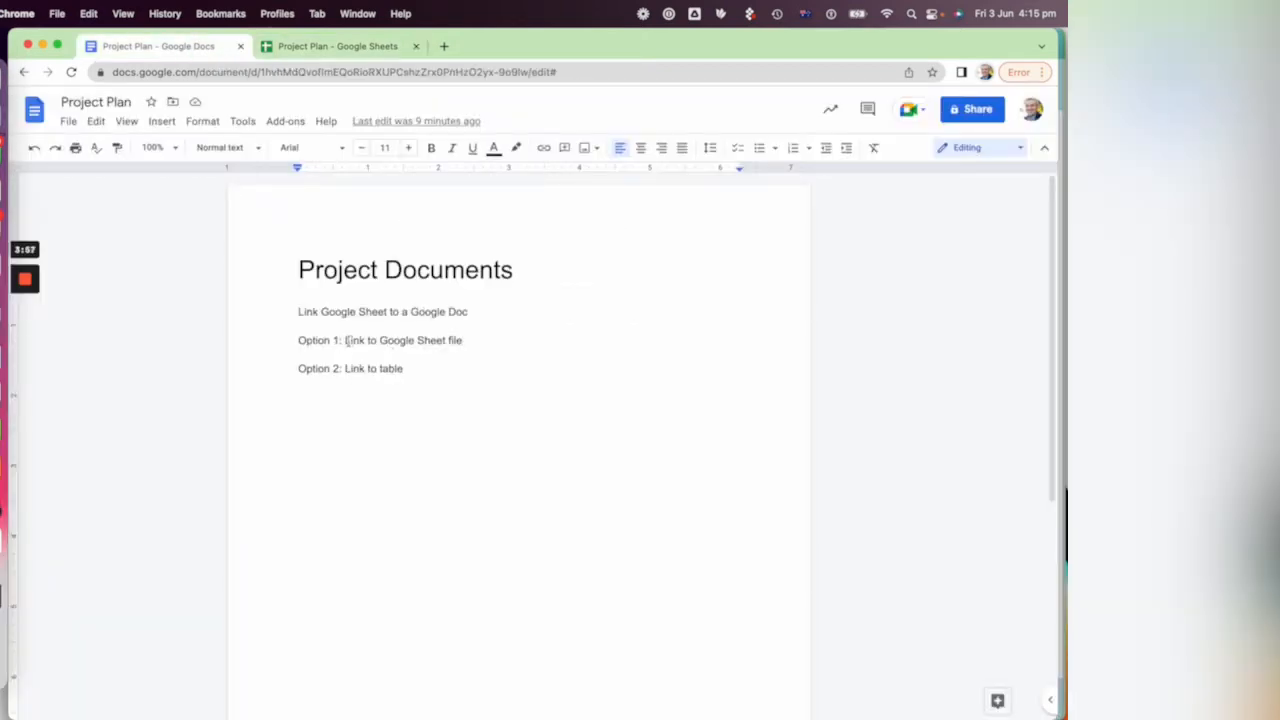
left_click_drag(345, 340, 462, 347)
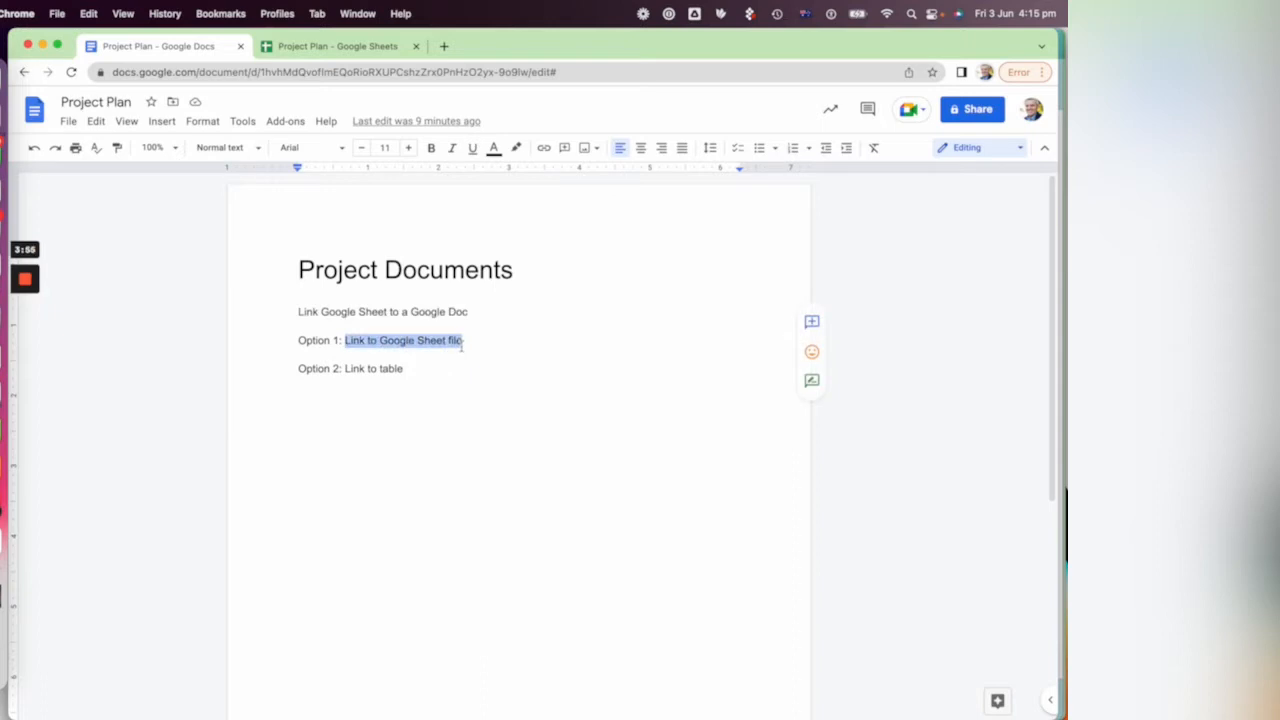
left_click(164, 121)
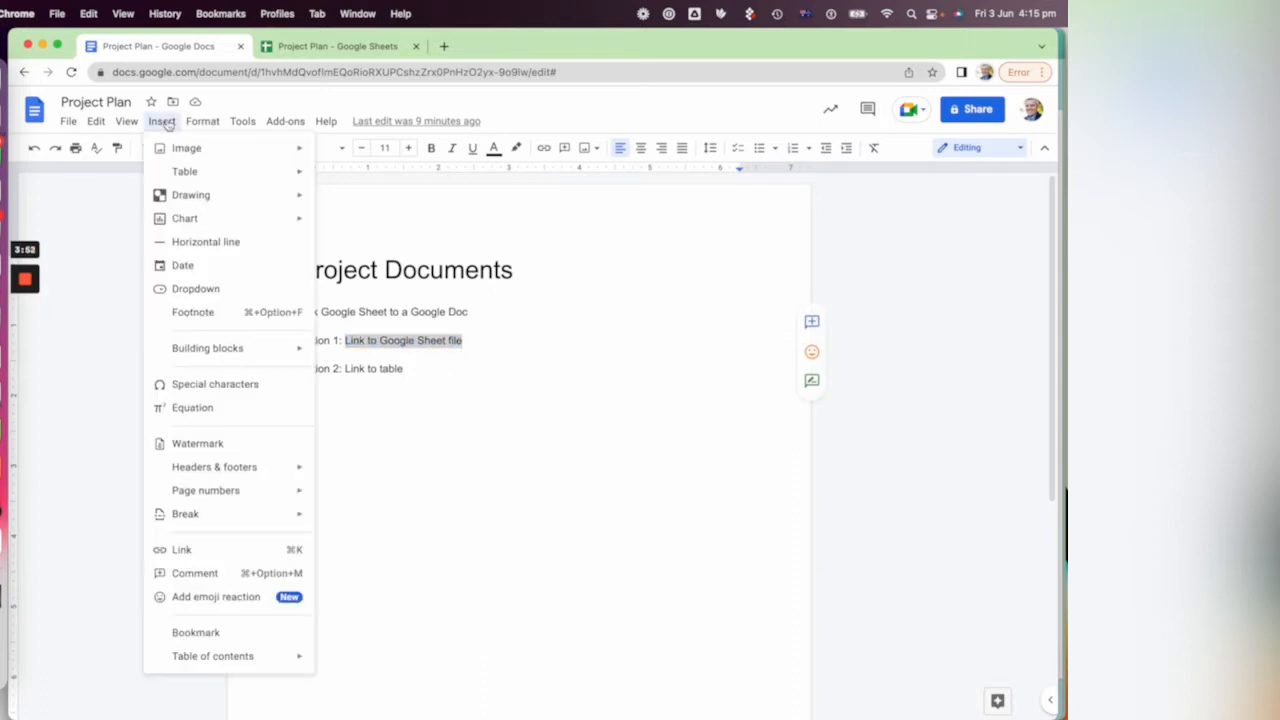
left_click(211, 550)
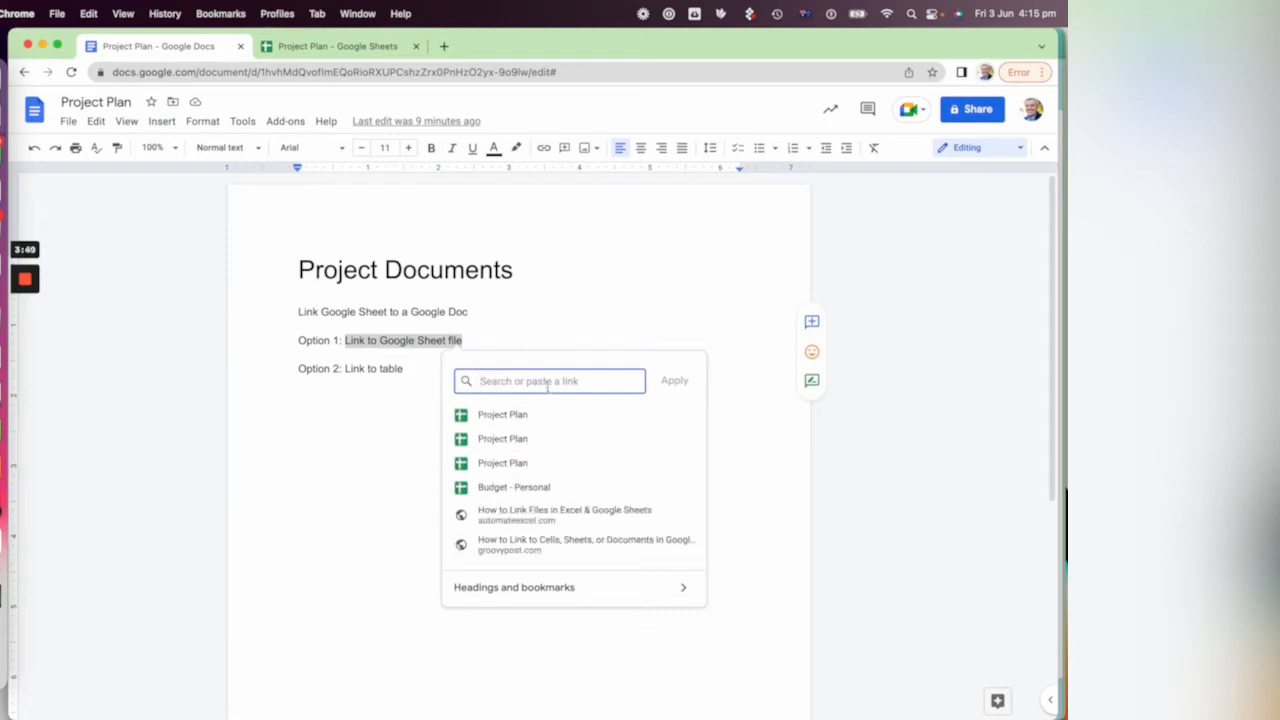
key("super+v")
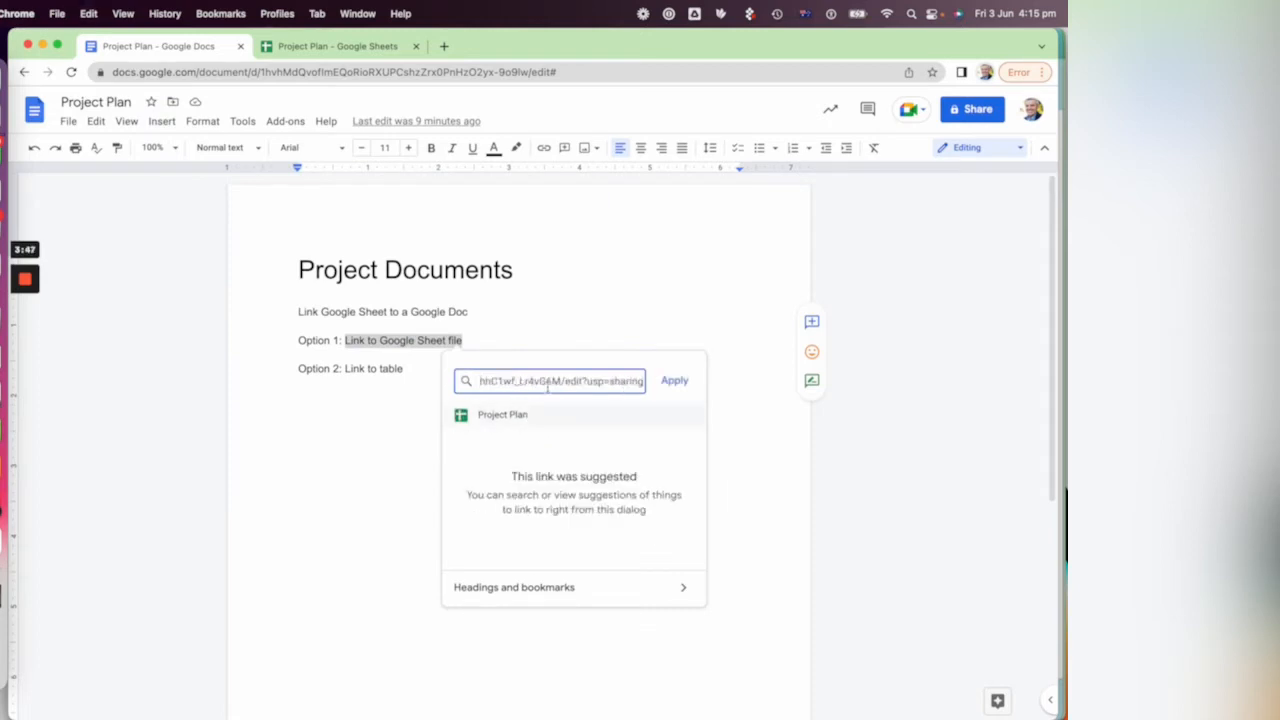
left_click(674, 381)
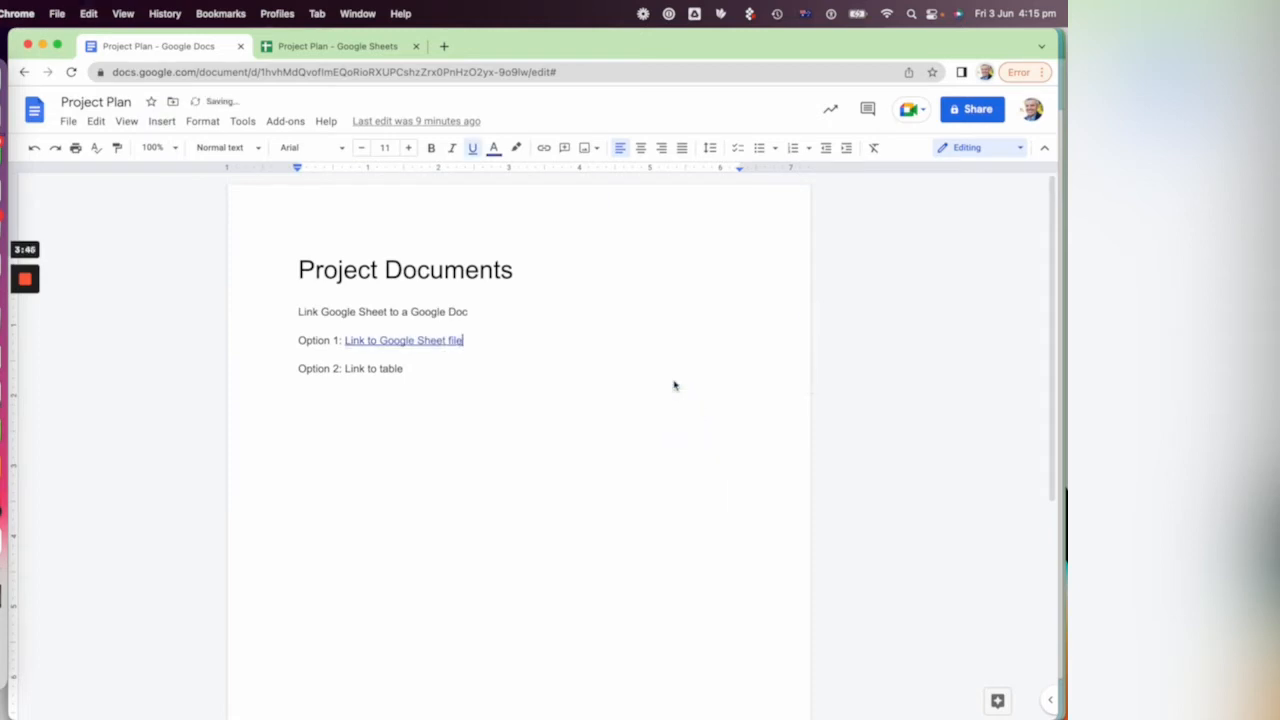
Step: Add the line "Here's the project timings" below Option 1 and link it to the first suggested Project Plan spreadsheet
key("Return")
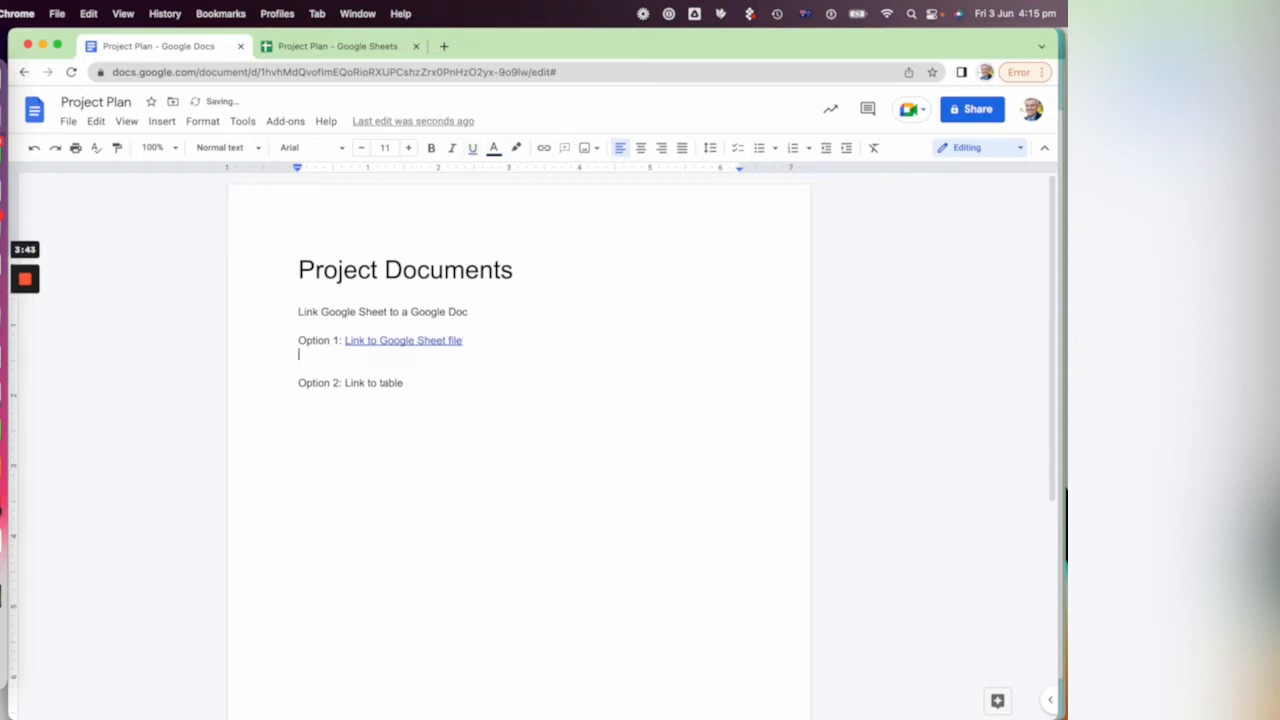
key("Return")
type("Here's the project timings")
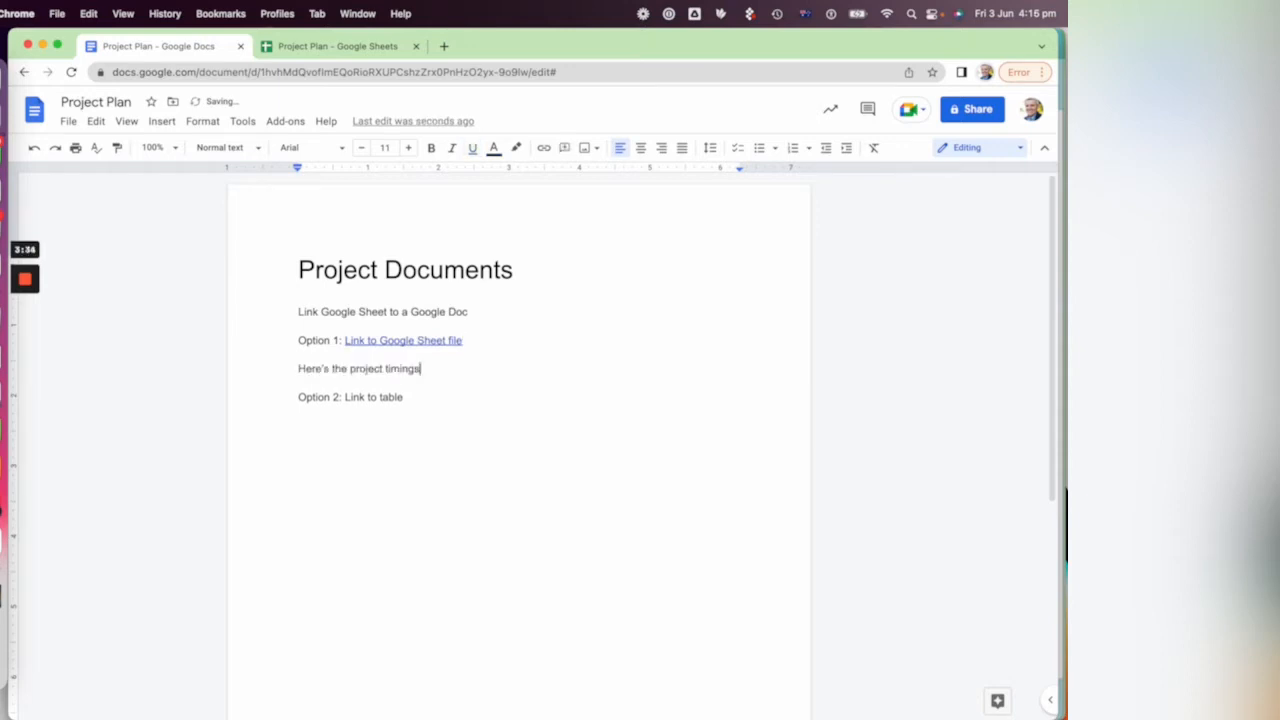
key("super+shift+Left")
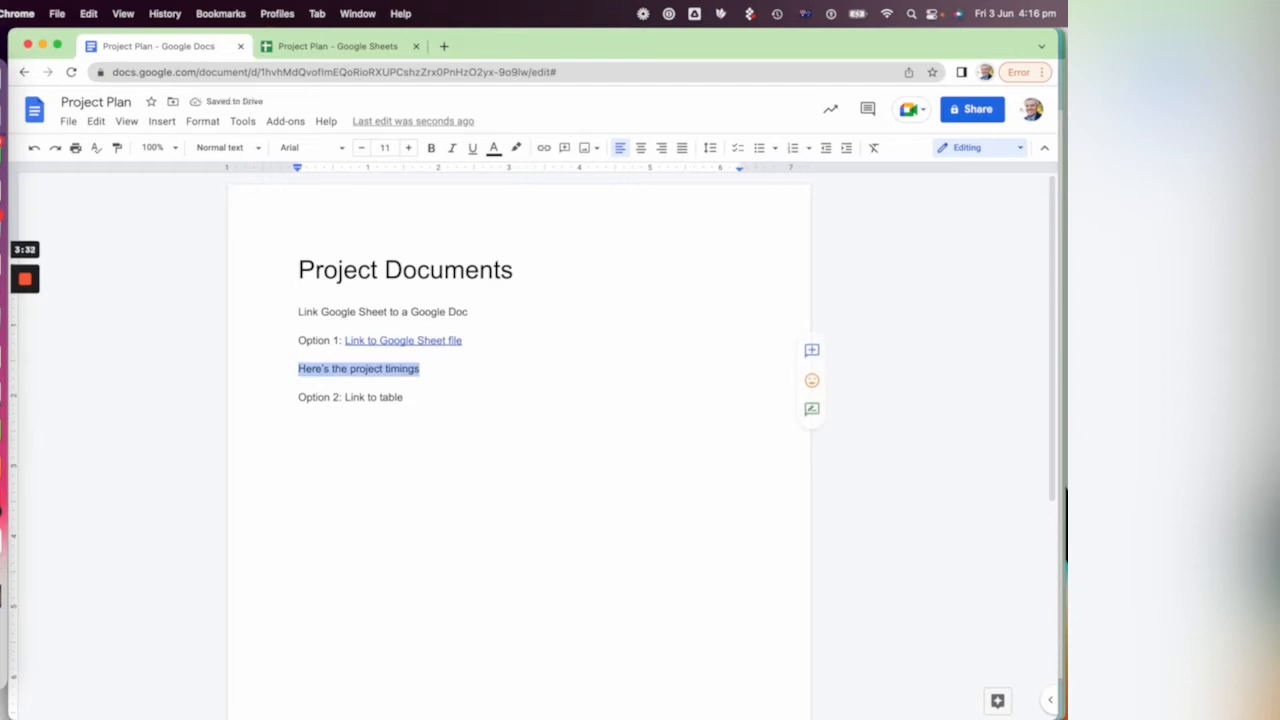
left_click(163, 124)
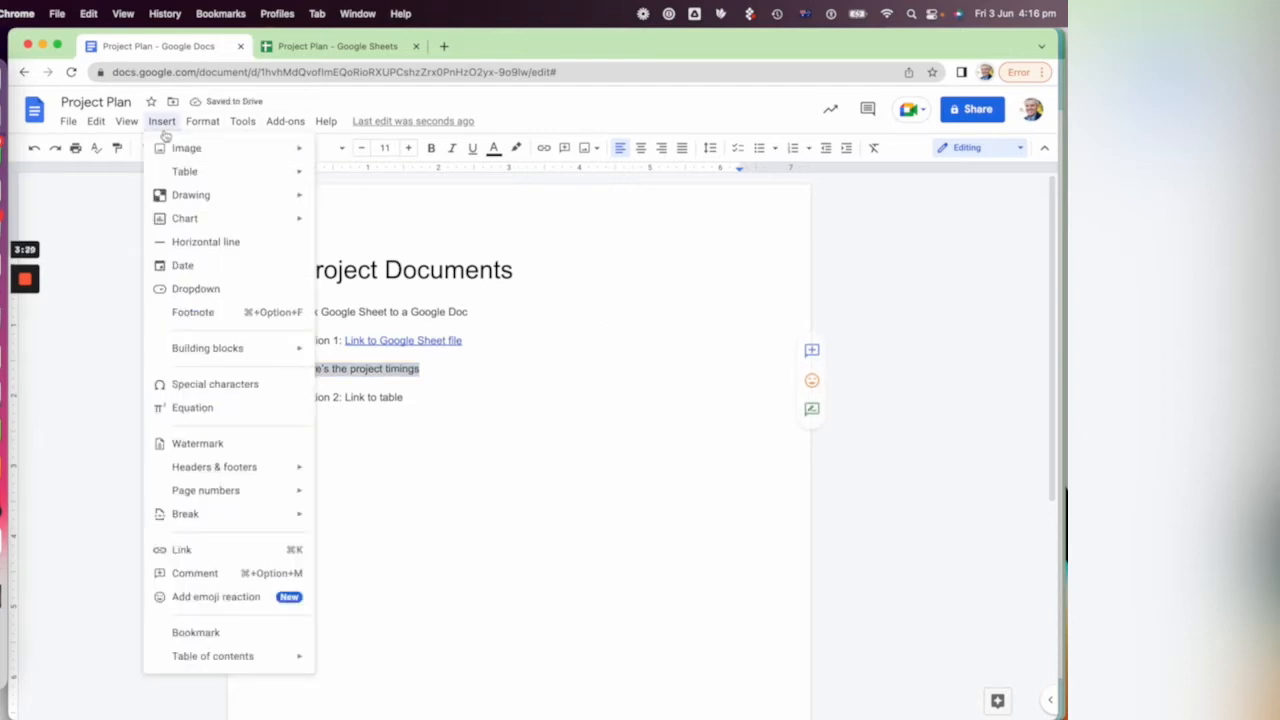
left_click(241, 553)
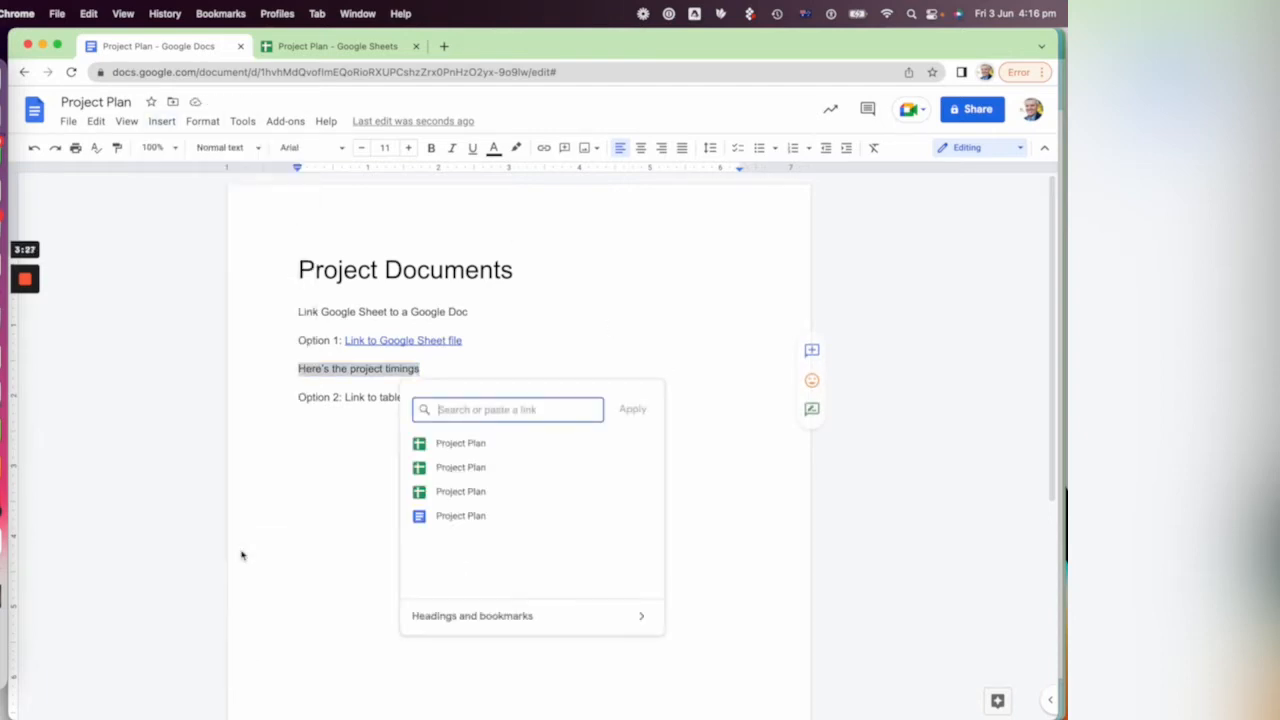
left_click(505, 451)
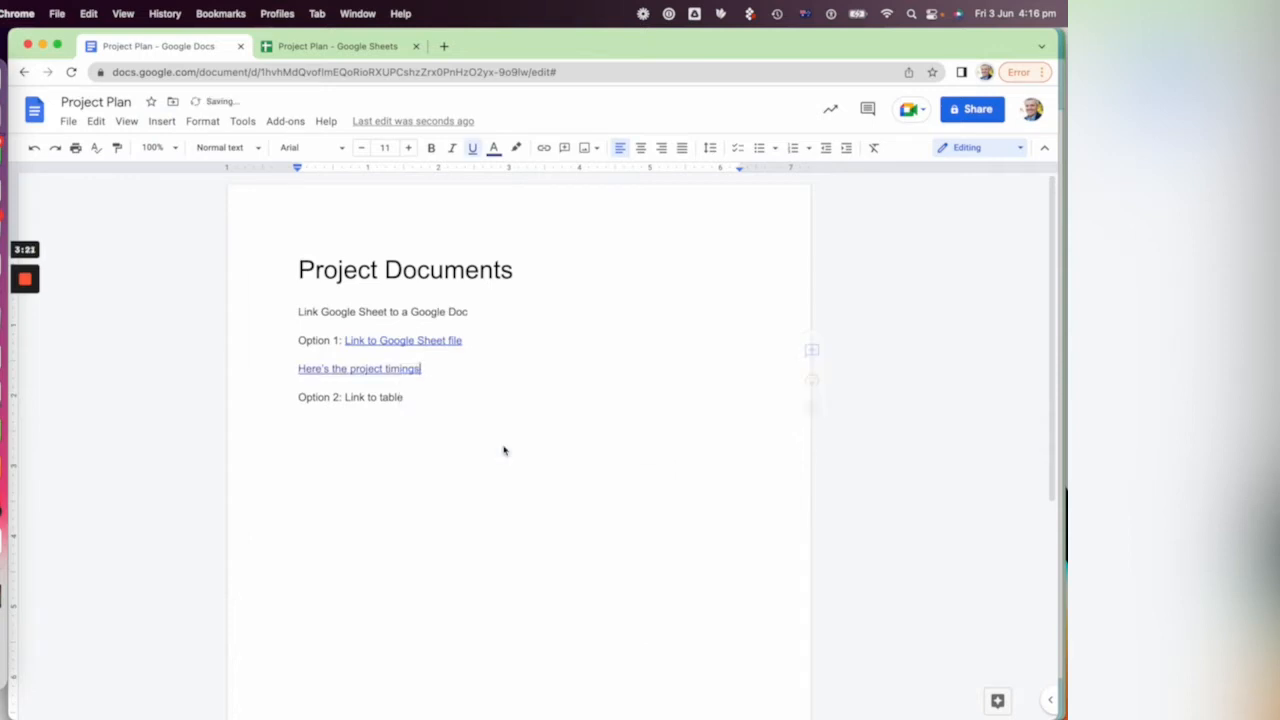
Step: Add an empty line below "Option 2: Link to table", and copy the range A1:D5 from the Project Timings sheet
left_click(415, 398)
key("Return")
left_click(355, 48)
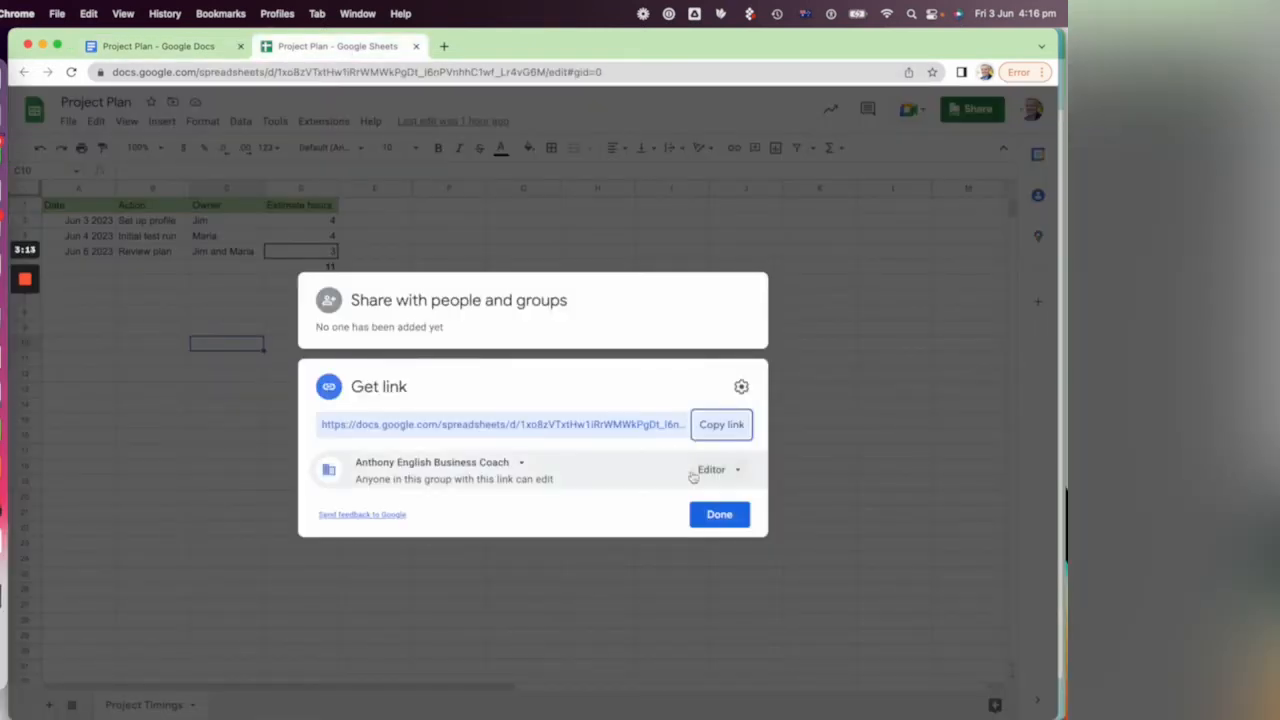
left_click(722, 516)
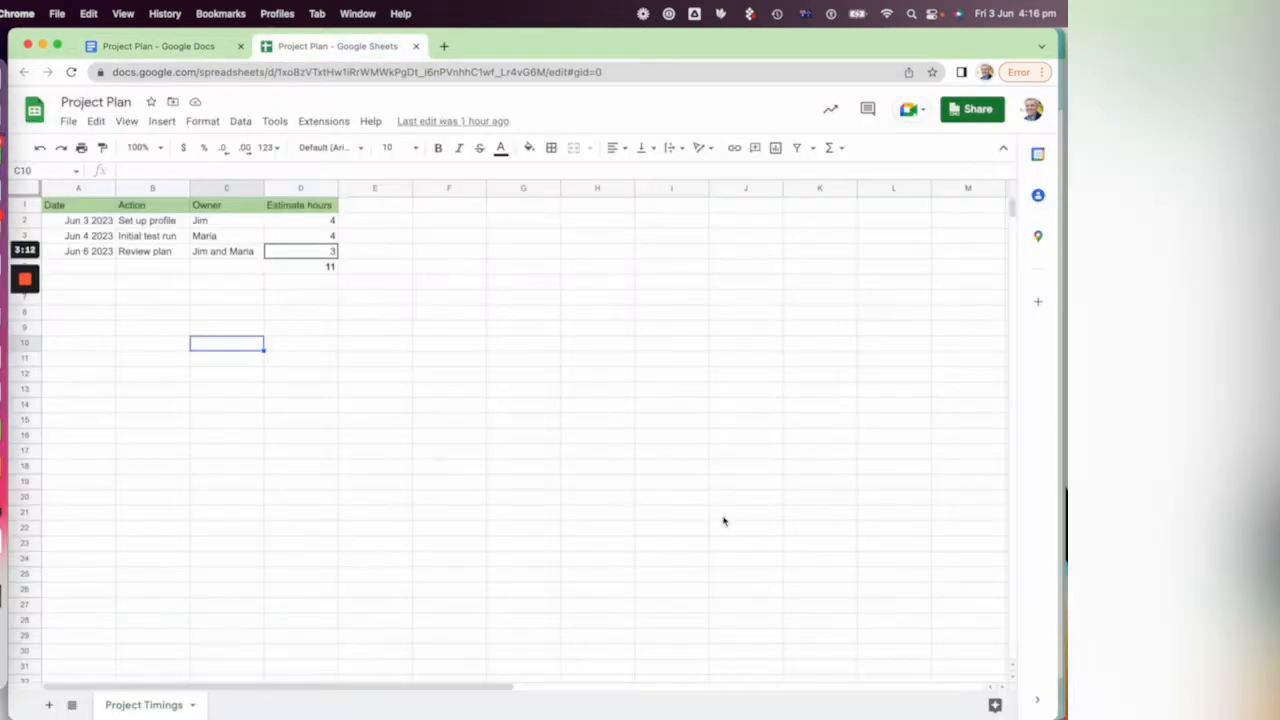
left_click(485, 357)
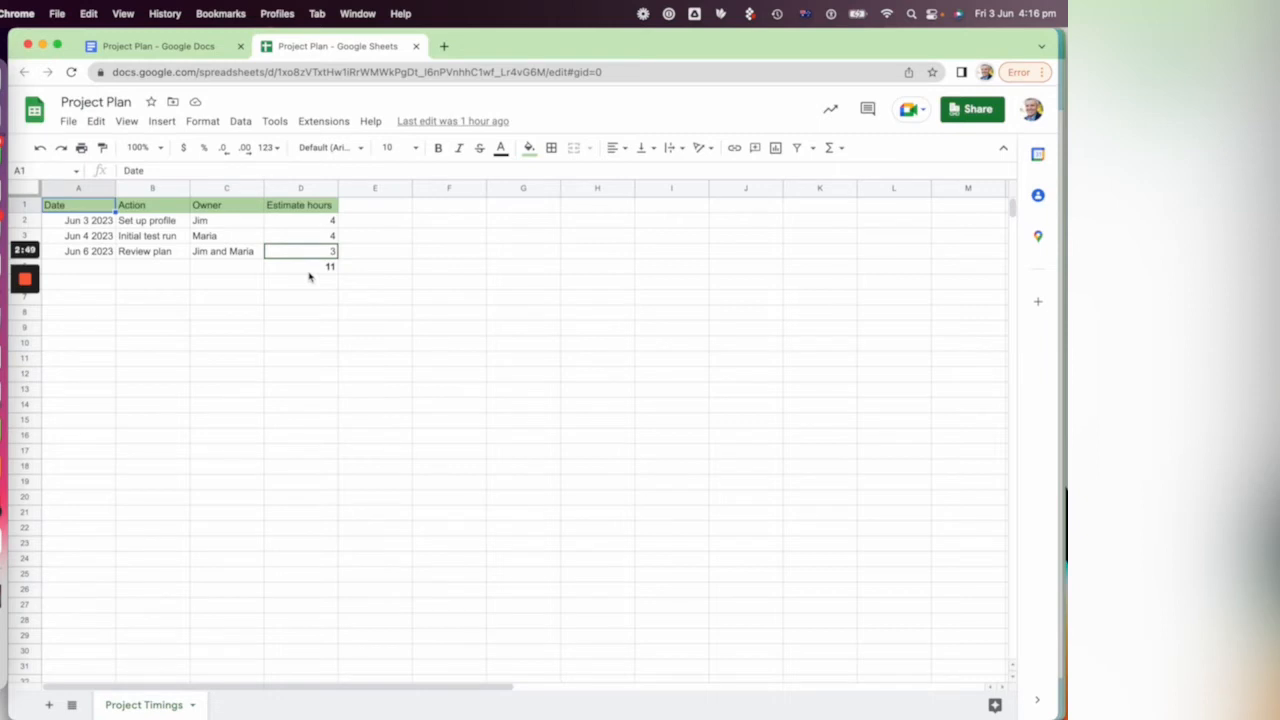
left_click(309, 273, "shift")
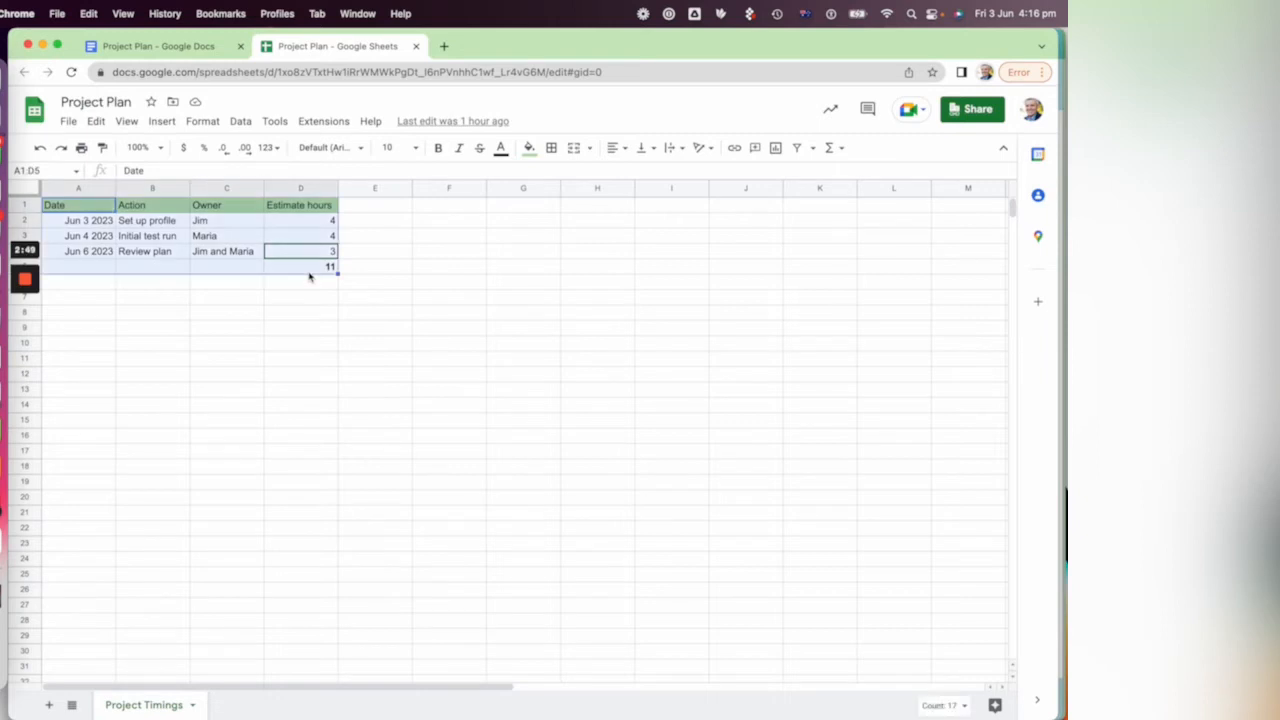
left_click(96, 121)
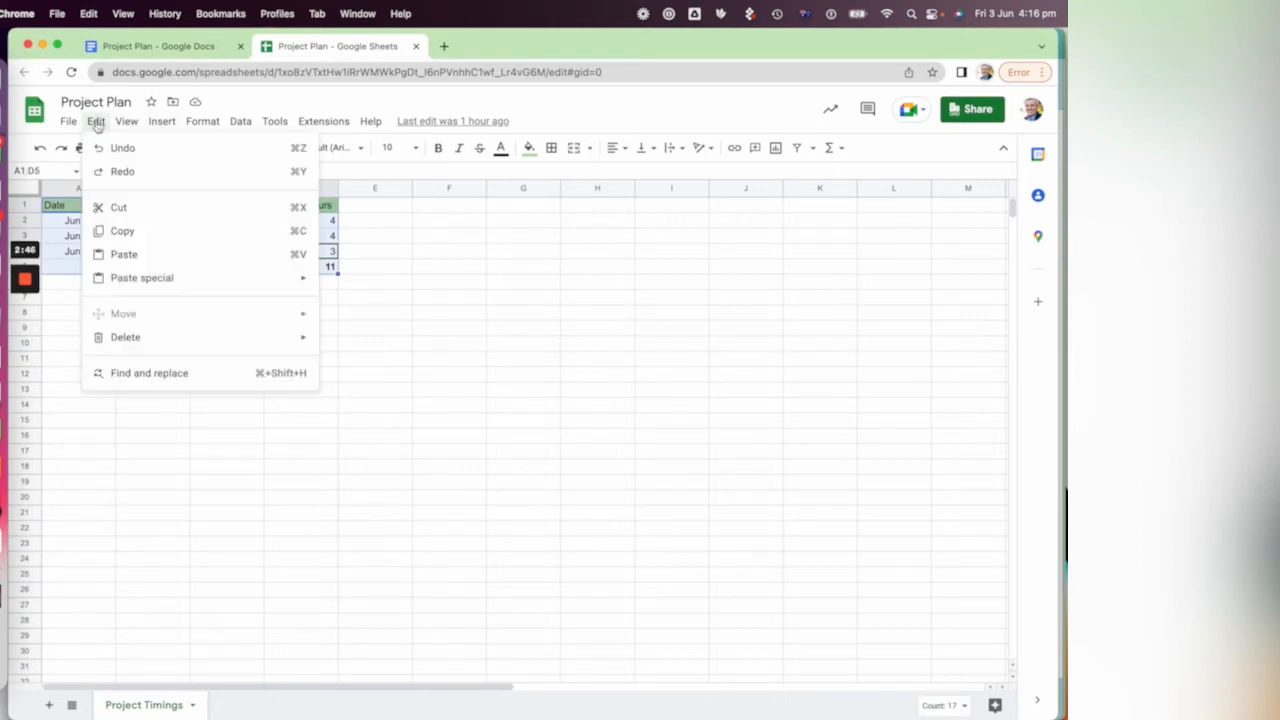
left_click(138, 232)
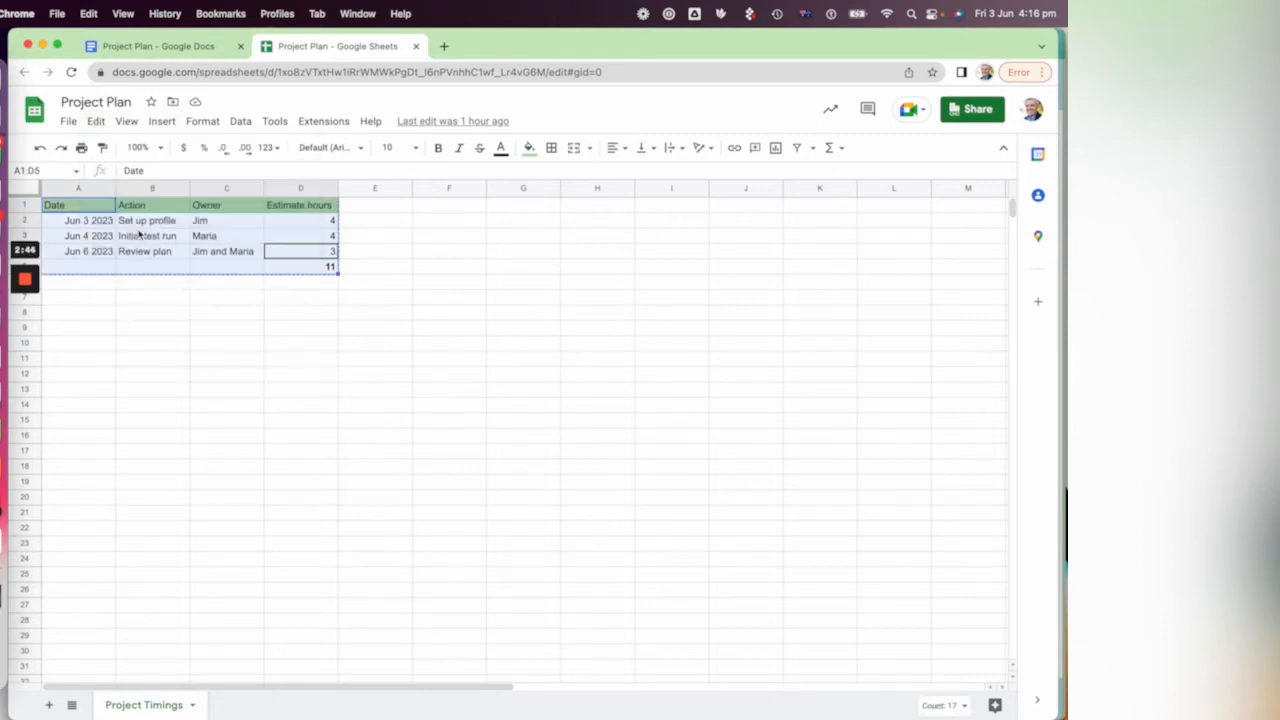
left_click(96, 122)
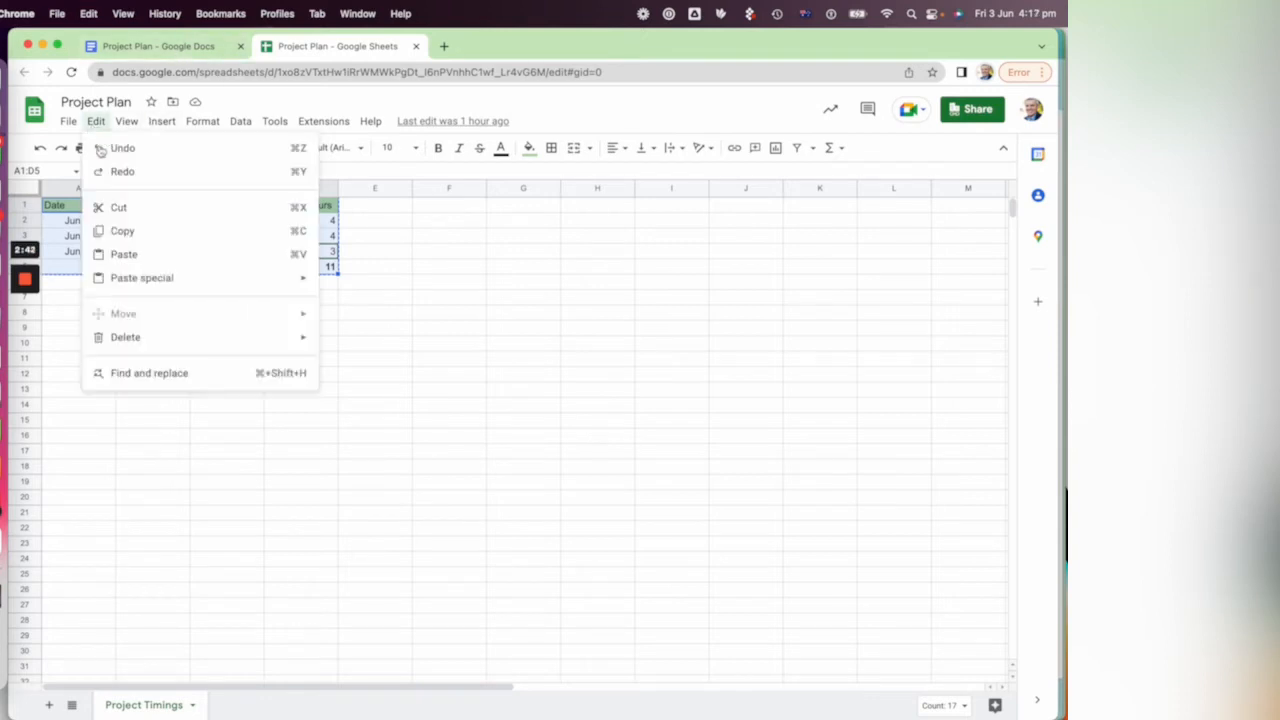
left_click(297, 233)
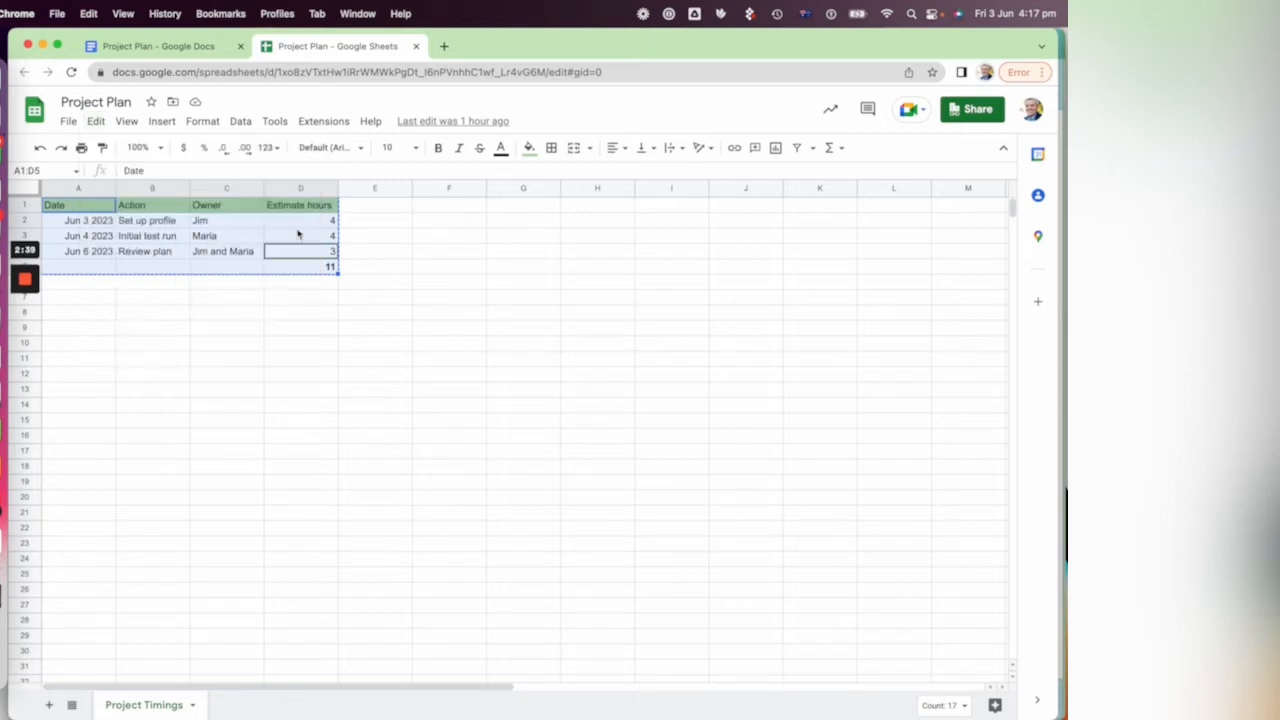
Step: Paste the copied table unlinked into the Project Plan document below "Option 2: Link to table"
left_click(185, 50)
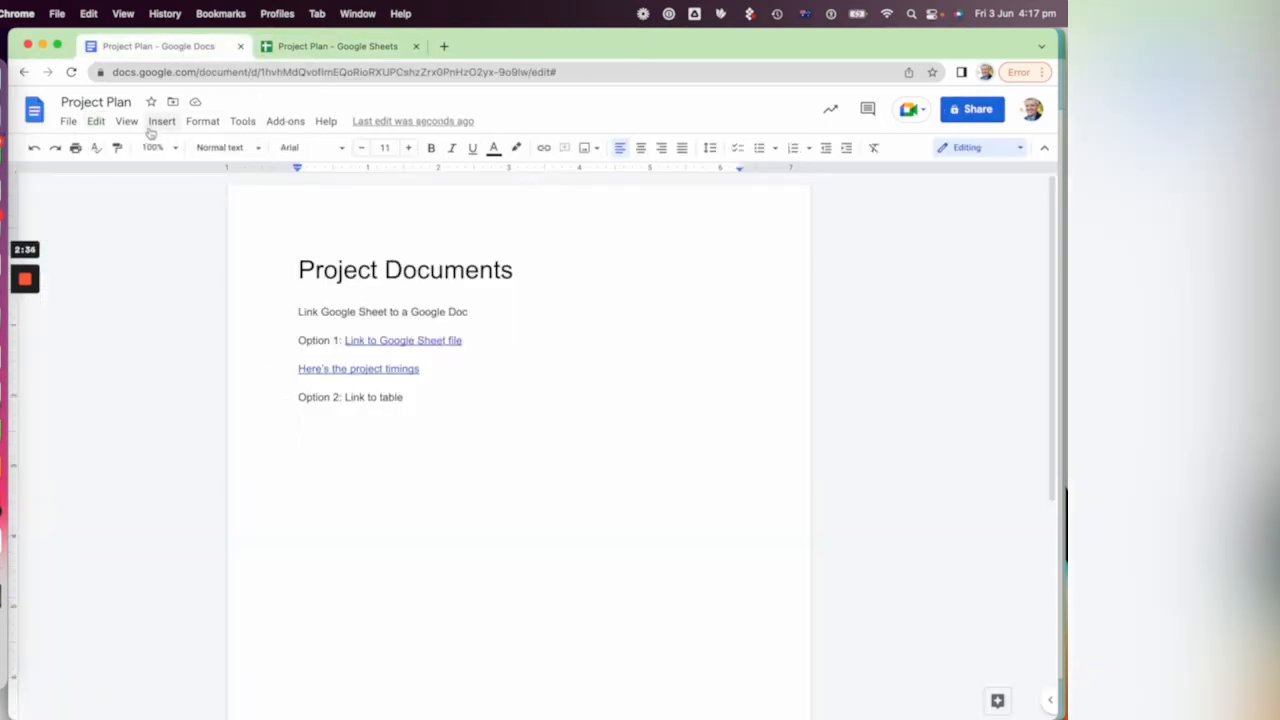
left_click(95, 122)
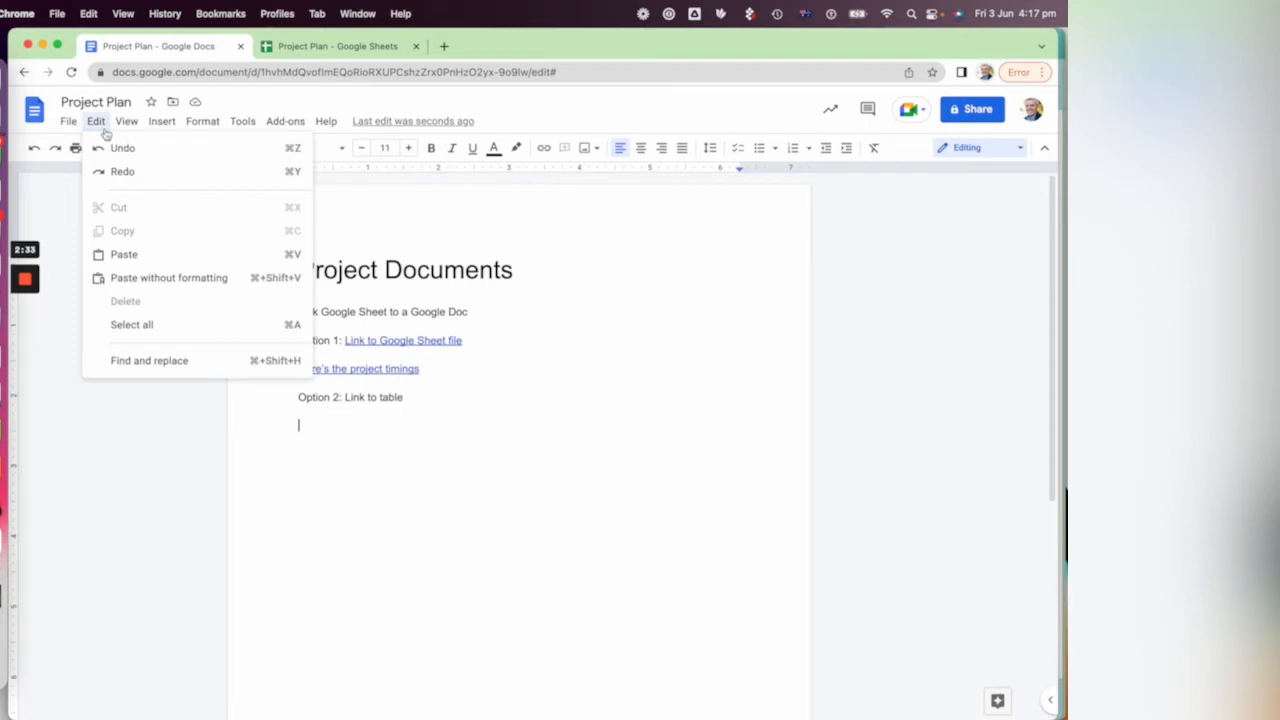
left_click(181, 258)
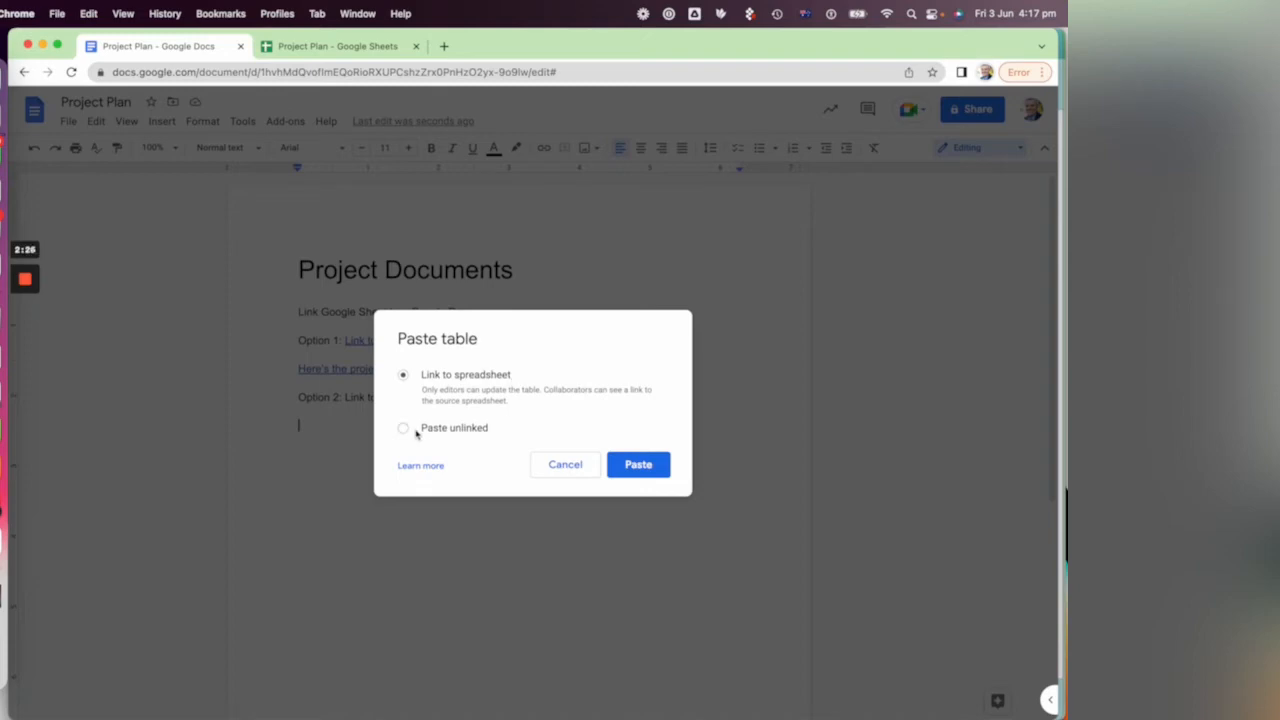
left_click(639, 465)
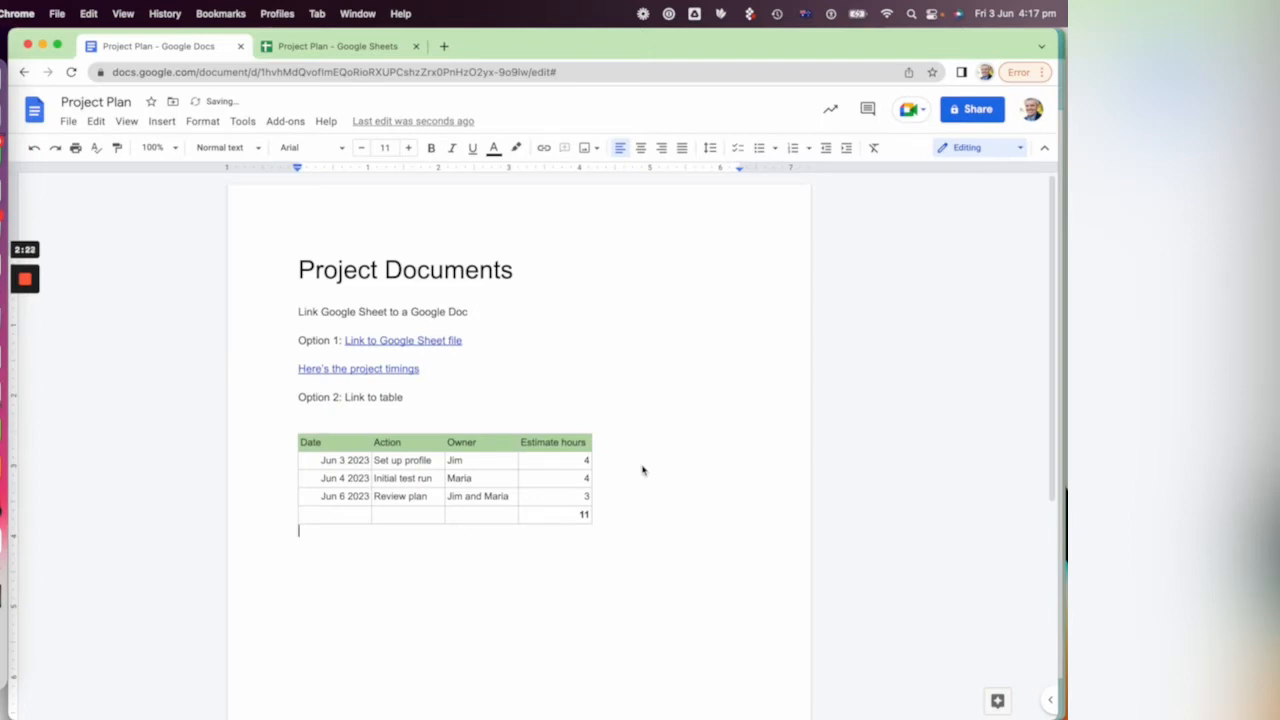
Step: In the Project Timings sheet, replace the owner's name for "Set up profile" and set its estimate hours to 7
left_click(340, 46)
left_click(212, 219)
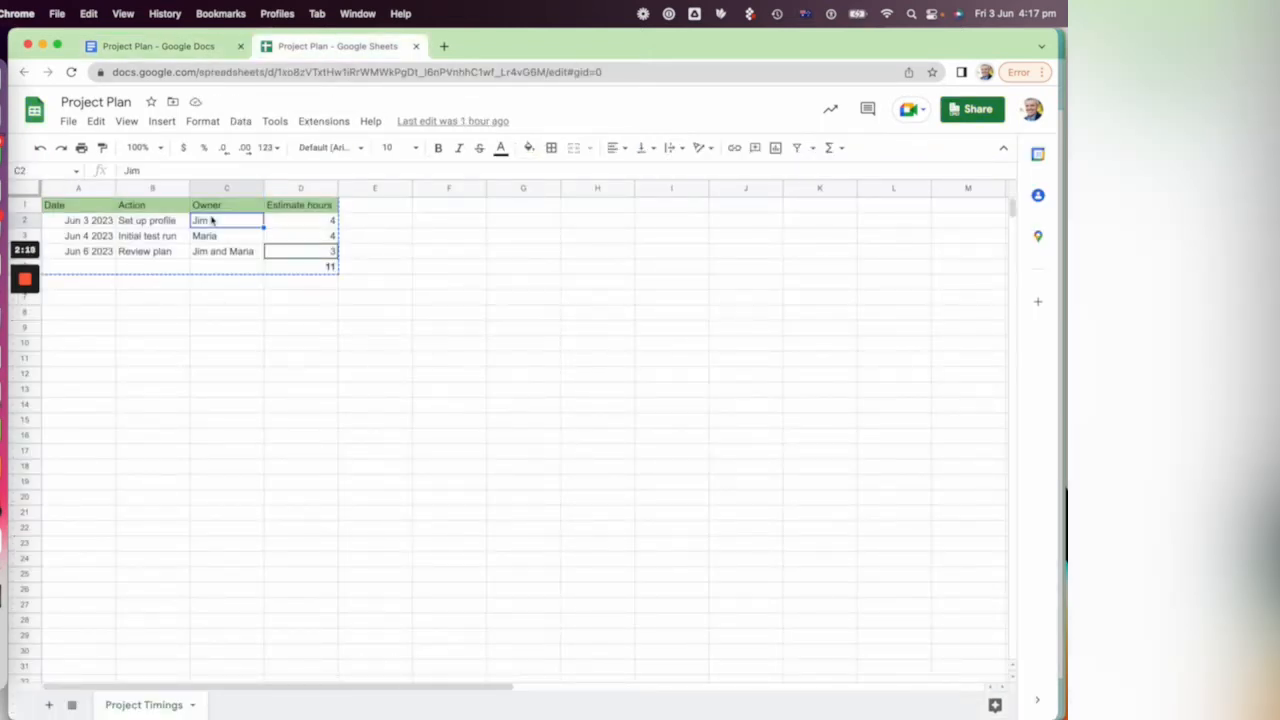
double_click(212, 219)
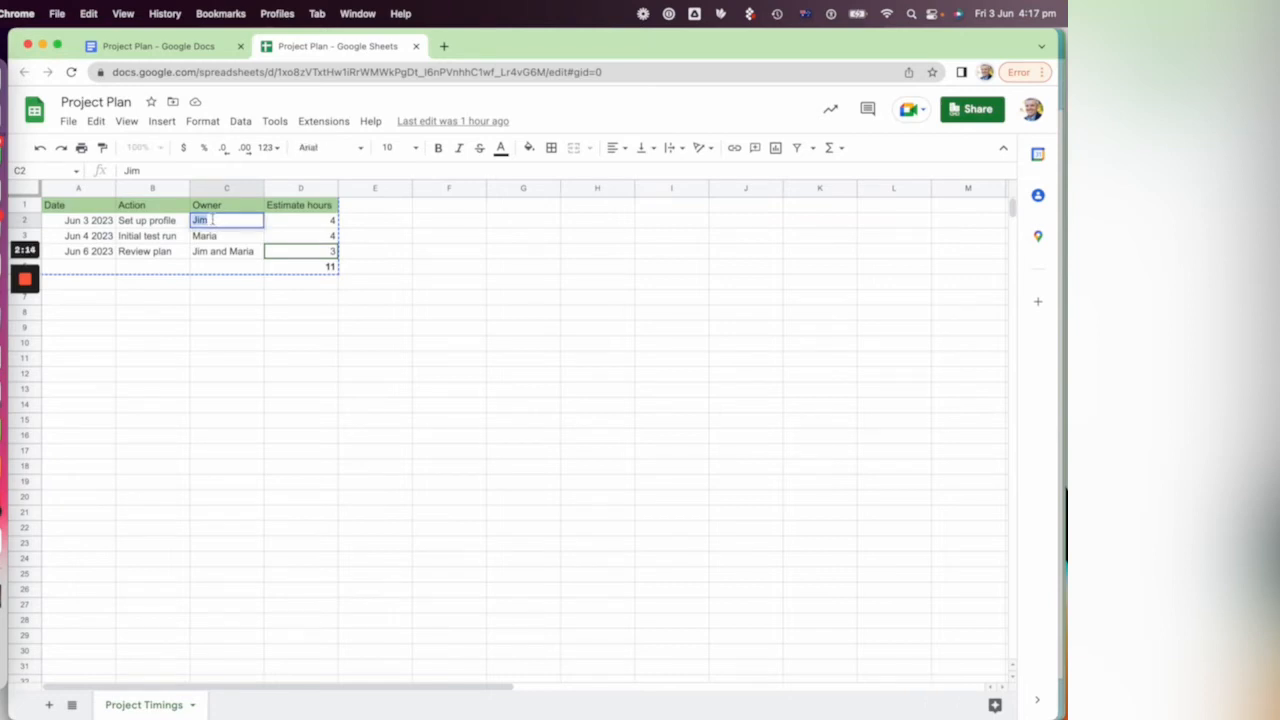
type("Gary")
key("Tab")
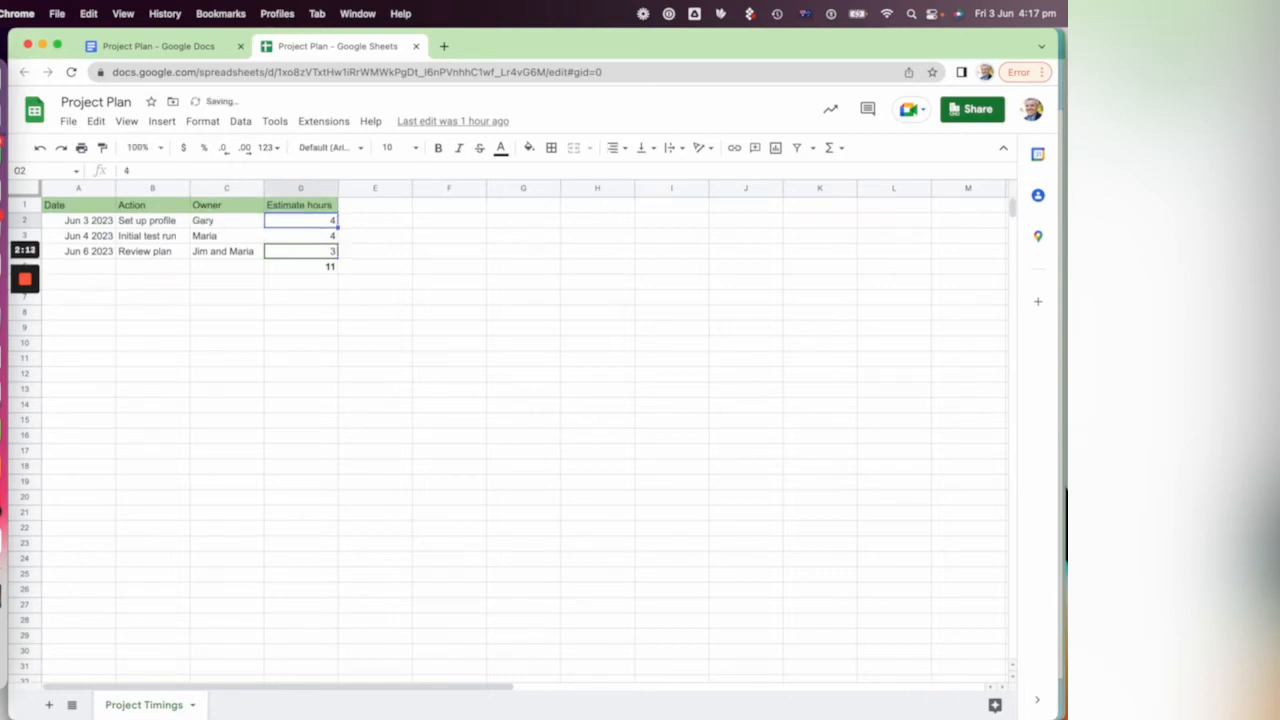
type("7")
key("Return")
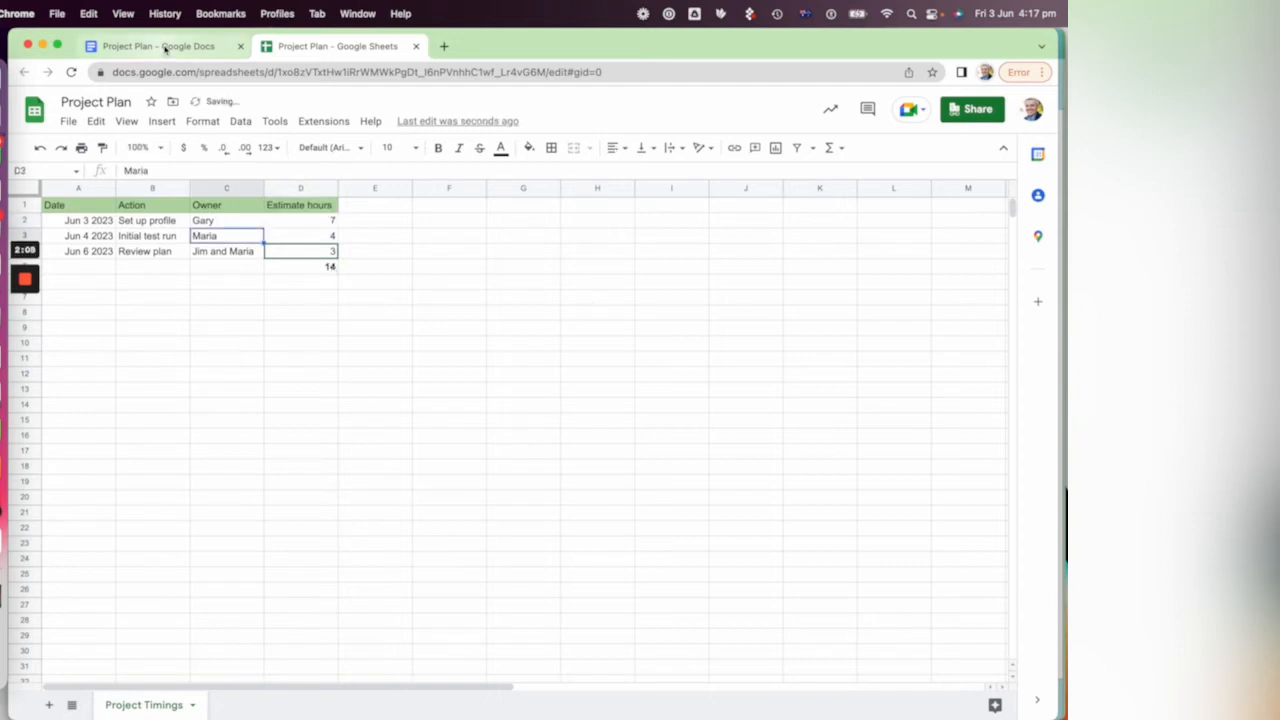
Step: Undo the unlinked table paste in the Project Plan document, and copy the range A1:D5 from the Project Timings sheet
left_click(171, 46)
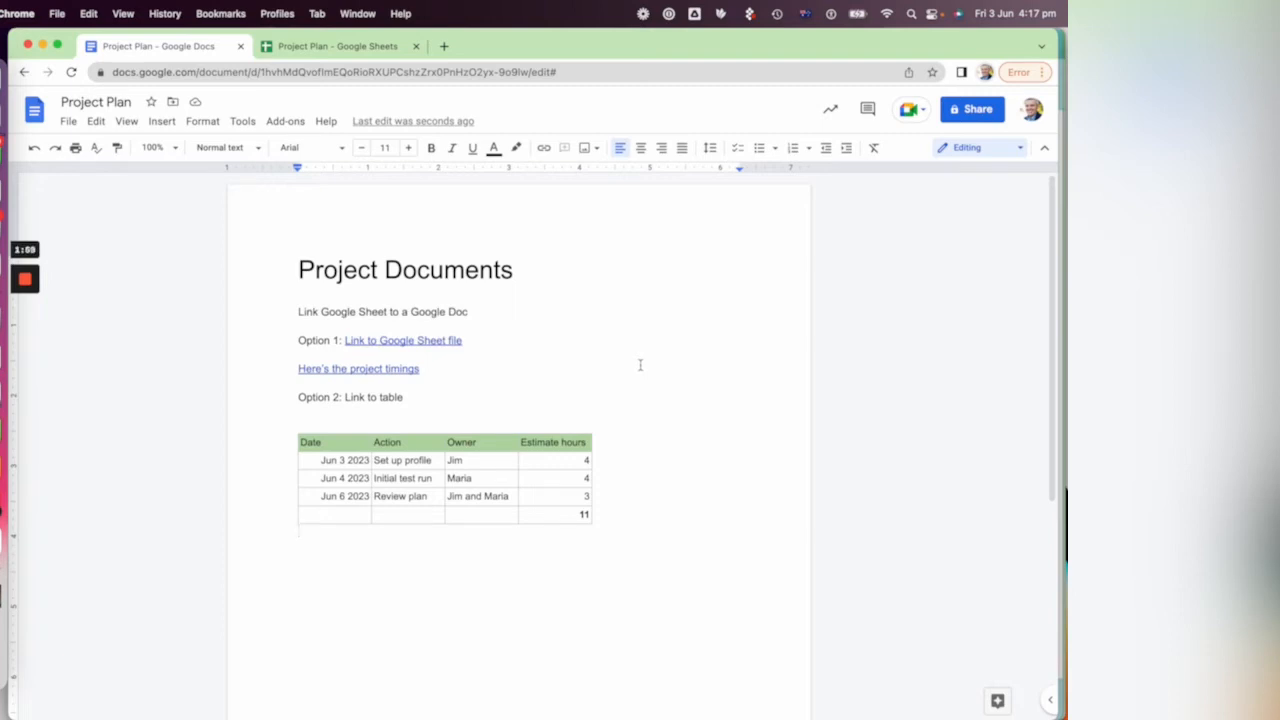
key("super+z")
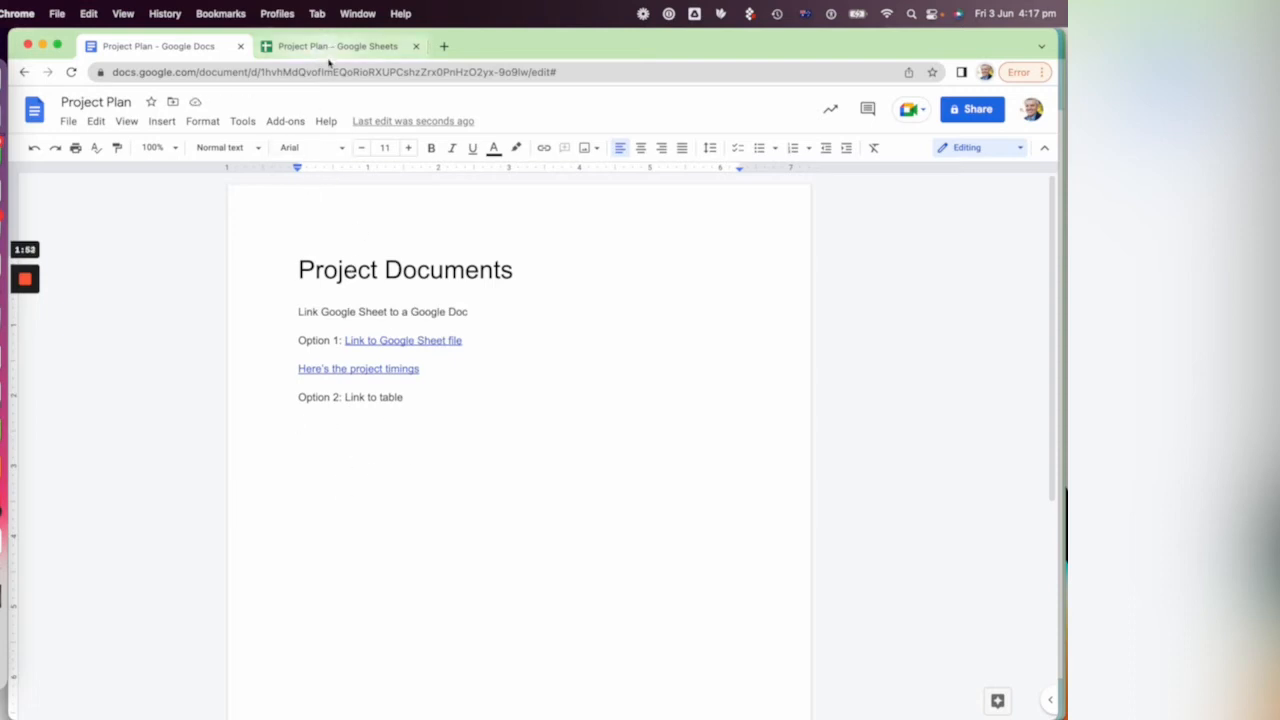
left_click_drag(78, 205, 301, 267)
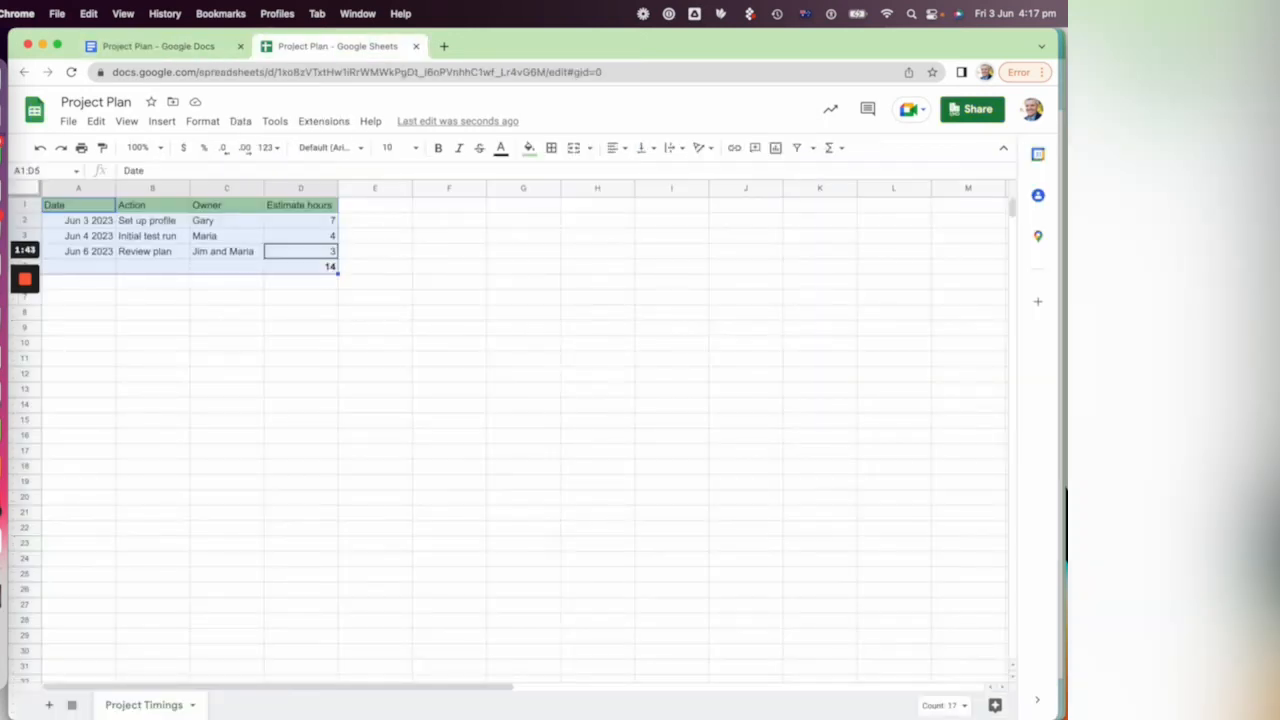
left_click(96, 121)
left_click(135, 240)
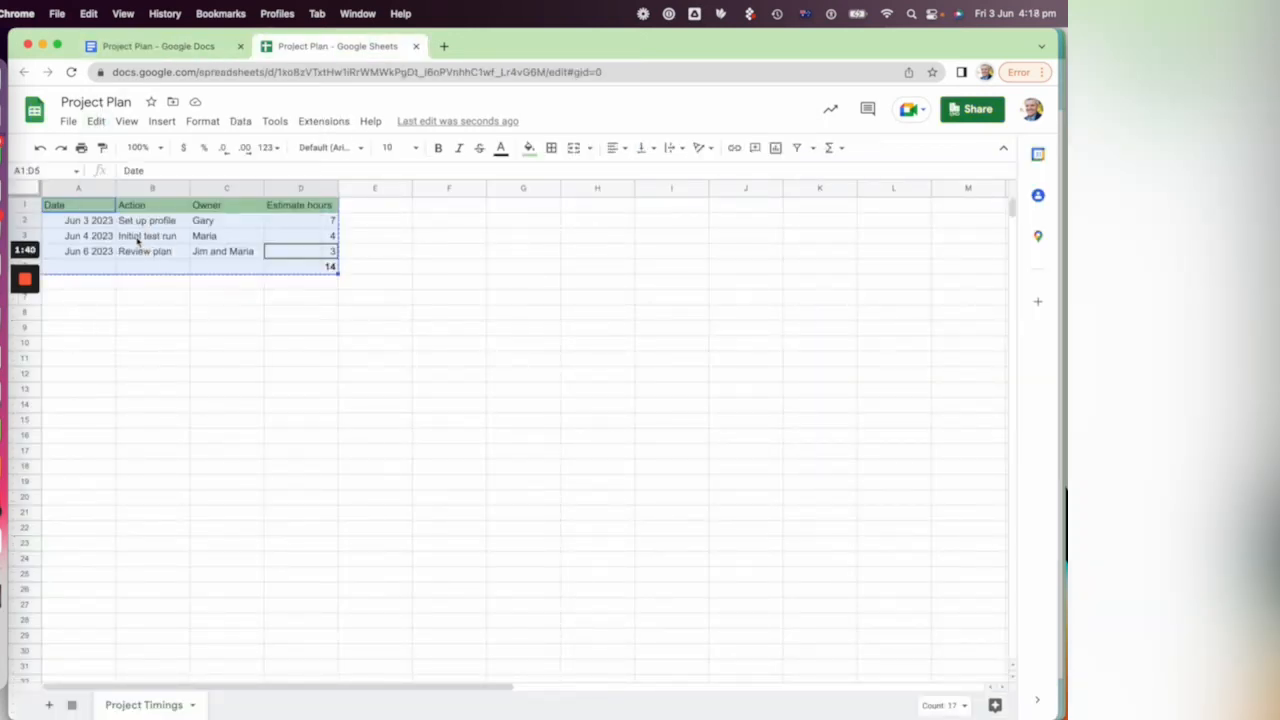
Step: Paste the copied table below "Option 2: Link to table" in the document with the "Link to spreadsheet" option
left_click(182, 50)
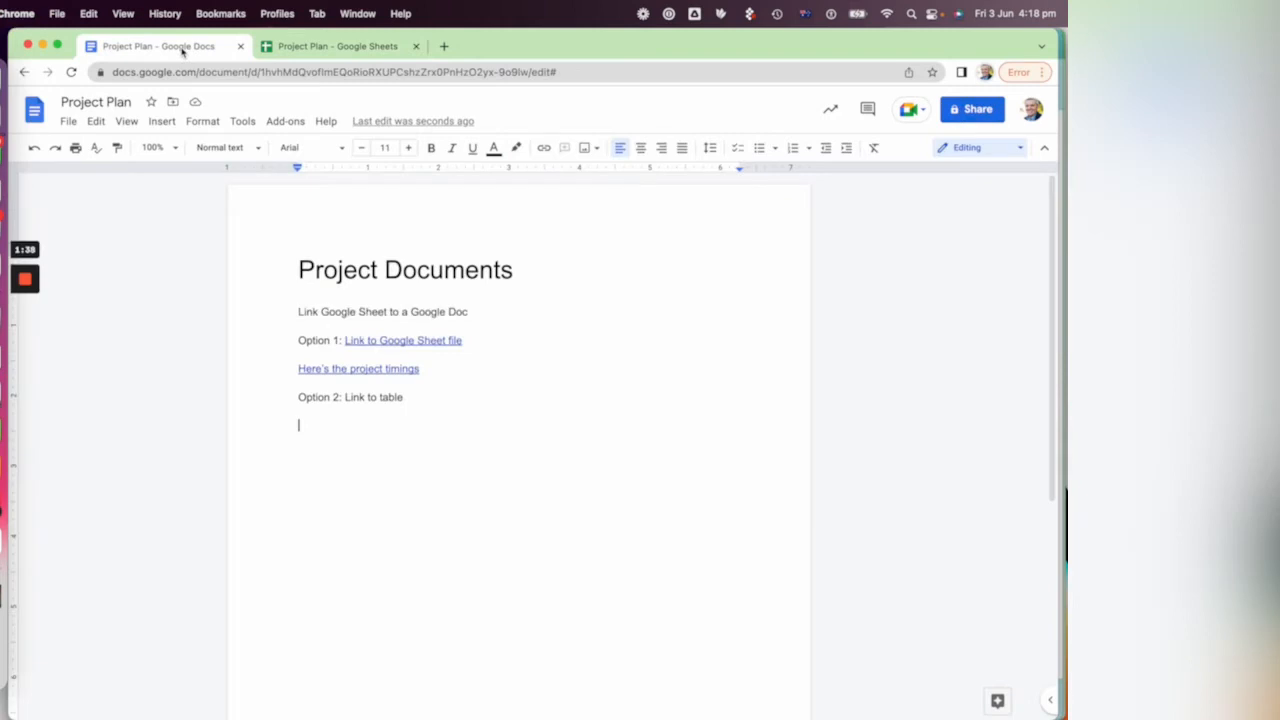
right_click(350, 457)
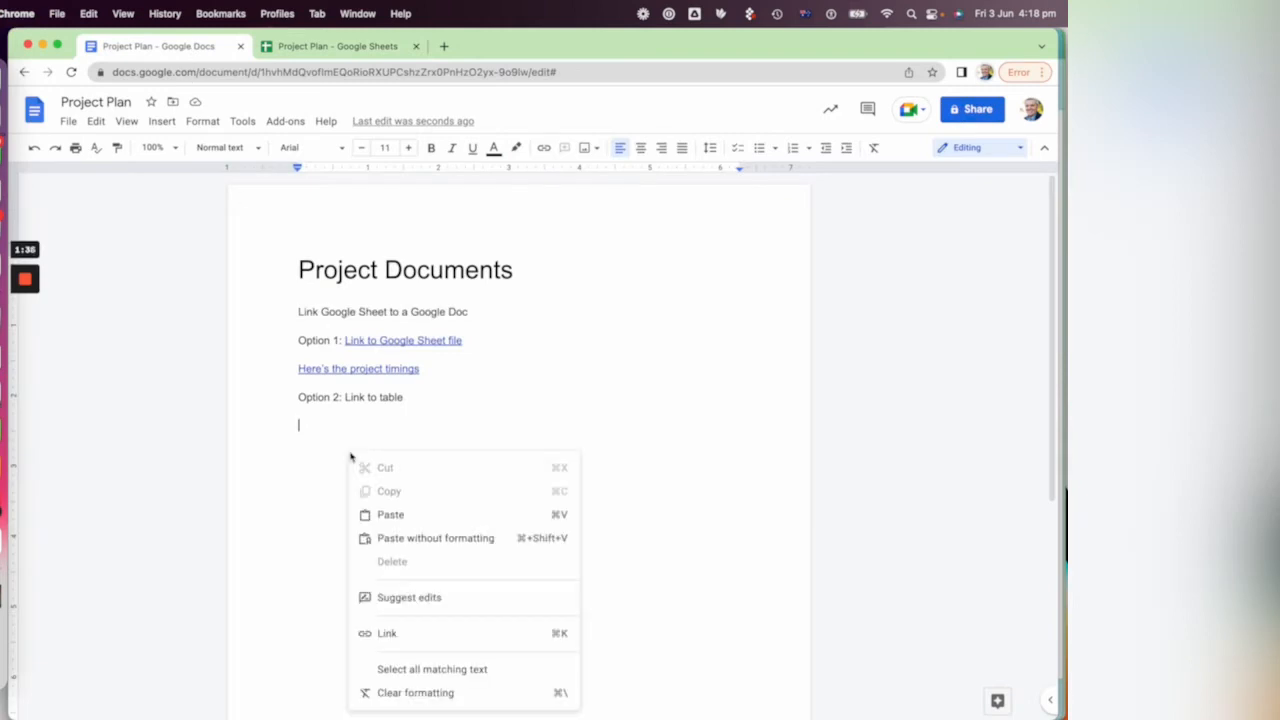
left_click(449, 523)
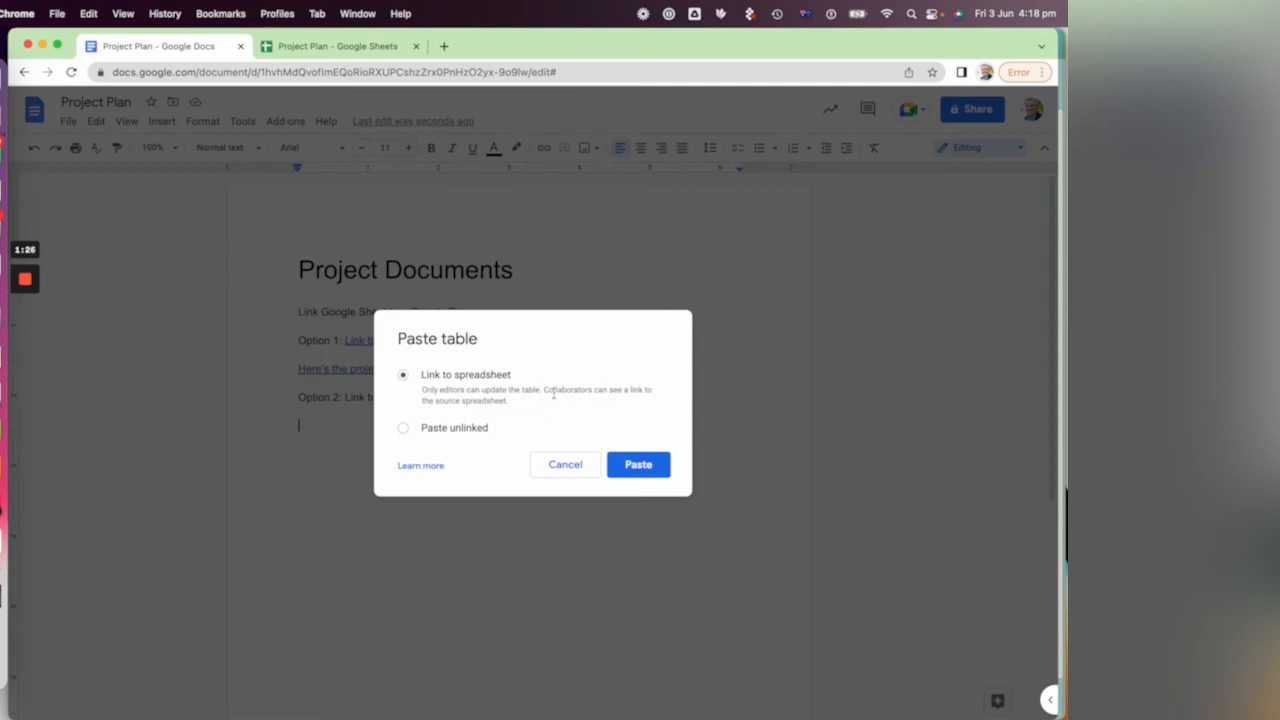
left_click(637, 466)
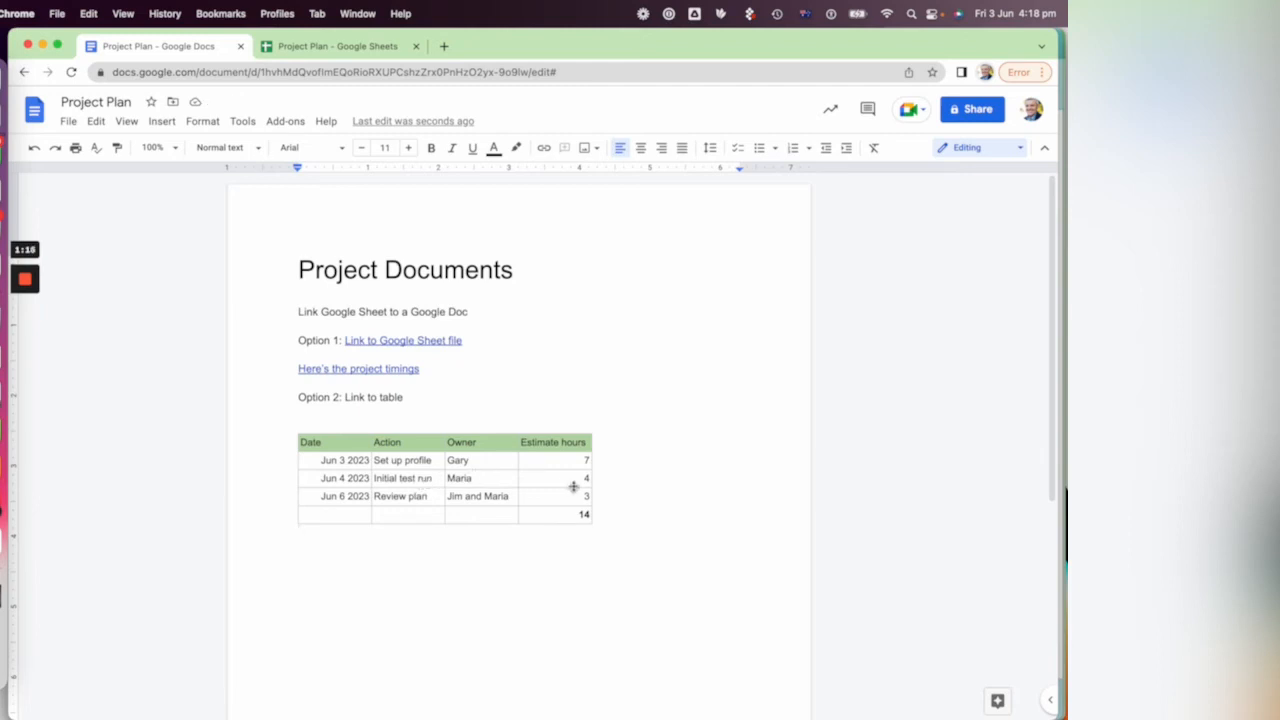
Step: Set the estimate hours for "Review plan" to 6 in the Project Timings sheet
left_click(355, 57)
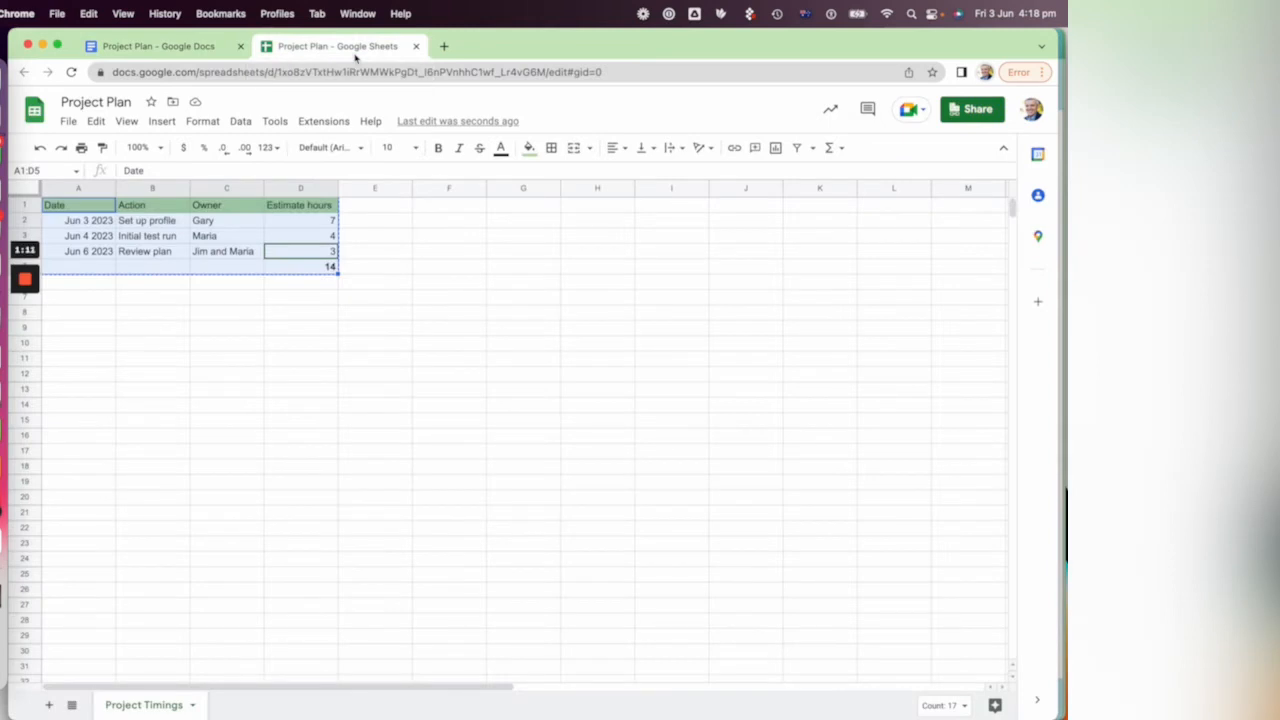
key("super+c")
left_click(355, 300)
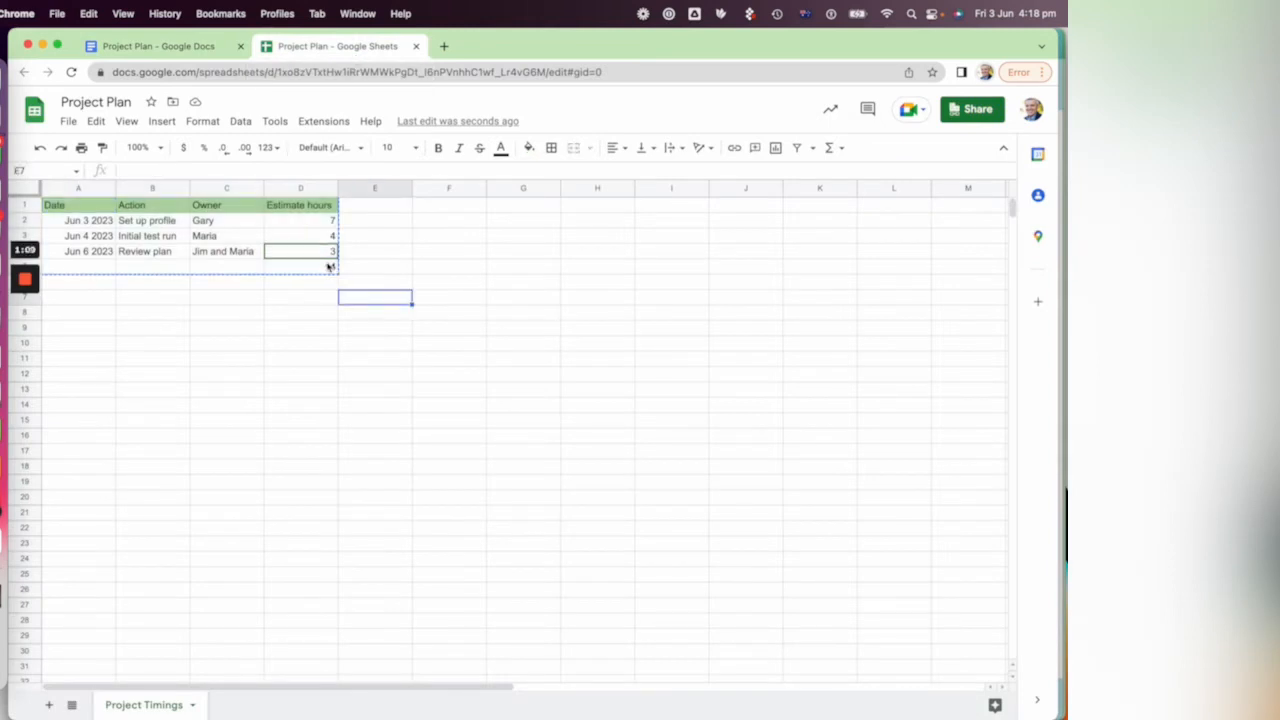
left_click(330, 256)
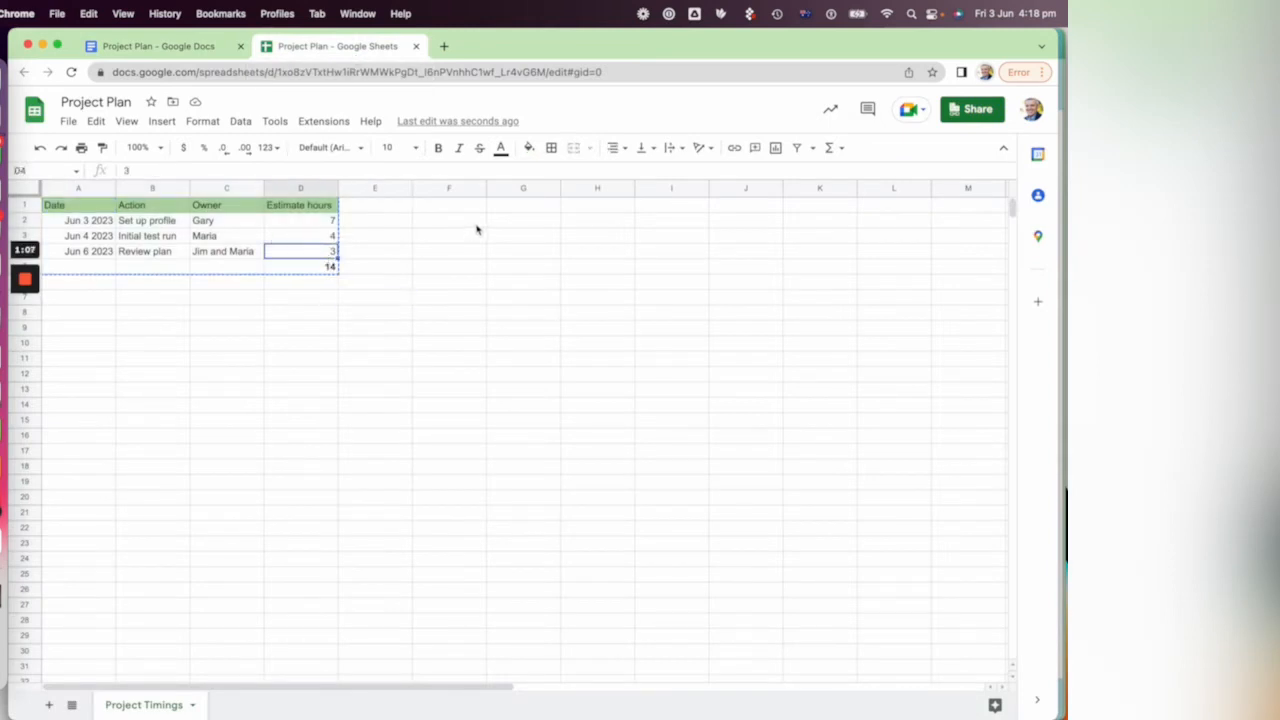
type("6")
key("Return")
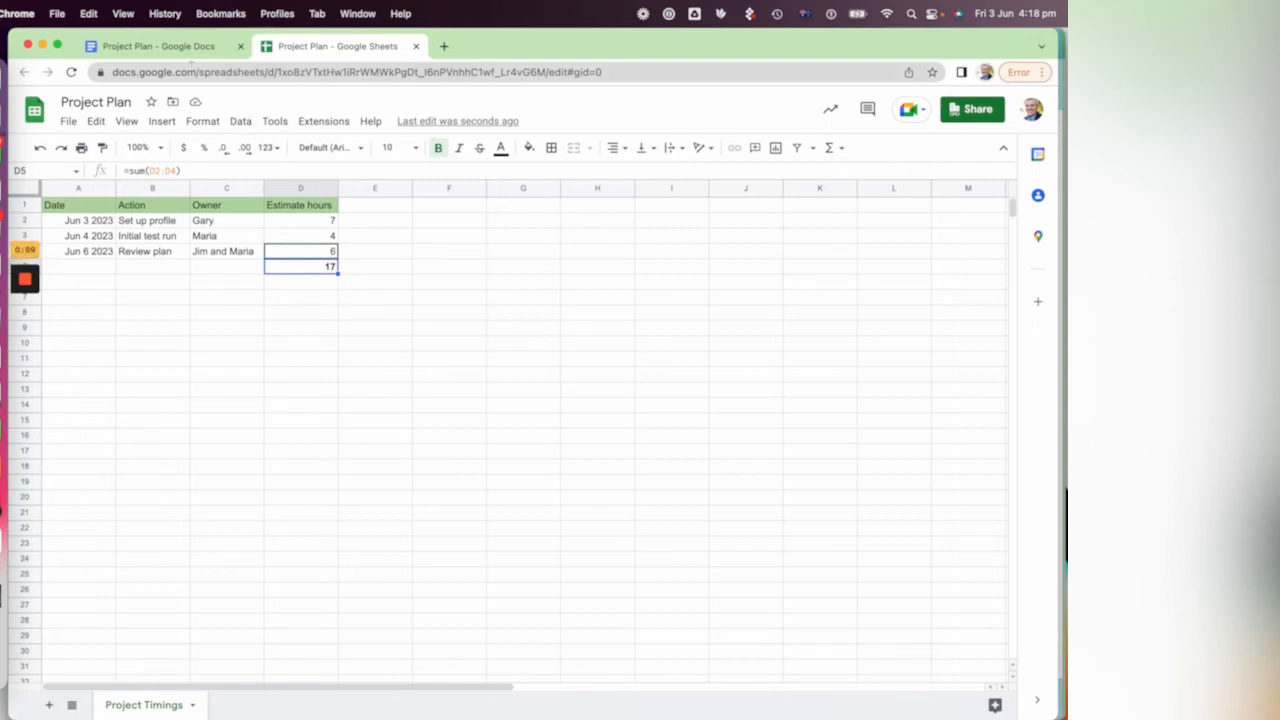
Step: Update the linked table in the Project Plan document from the spreadsheet, and widen its Estimate hours and Owner columns
left_click(184, 56)
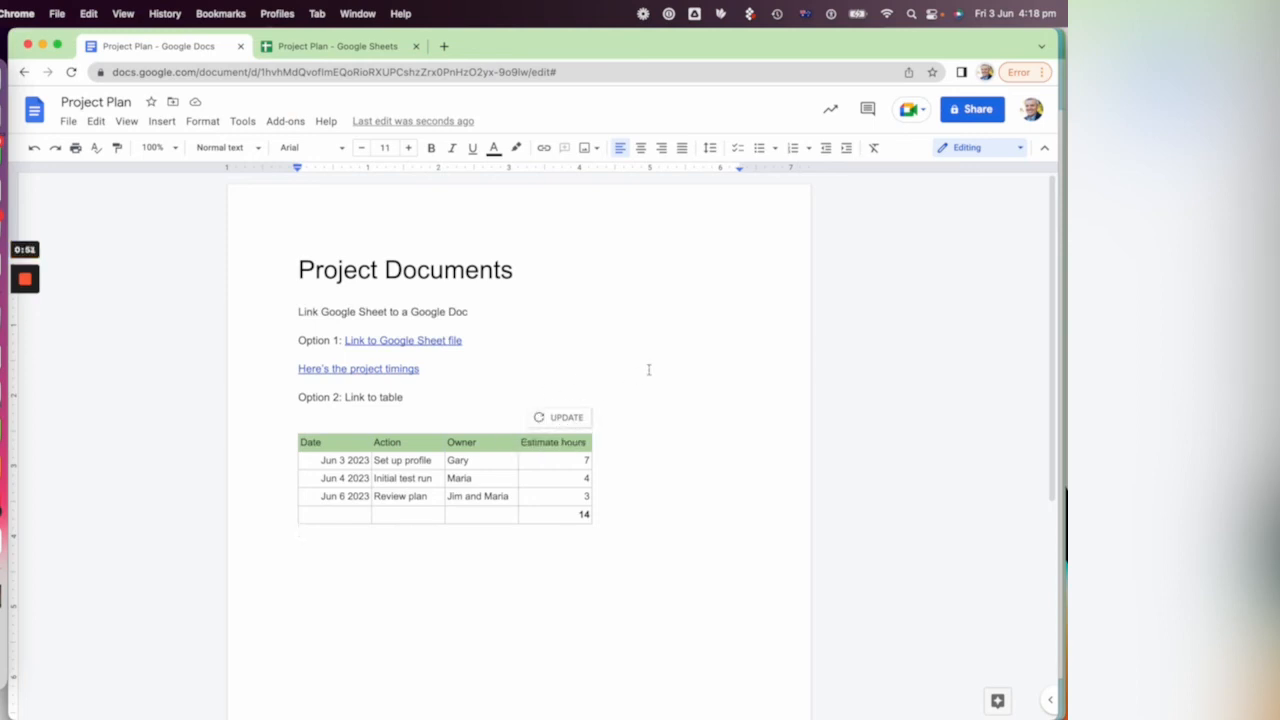
left_click(565, 418)
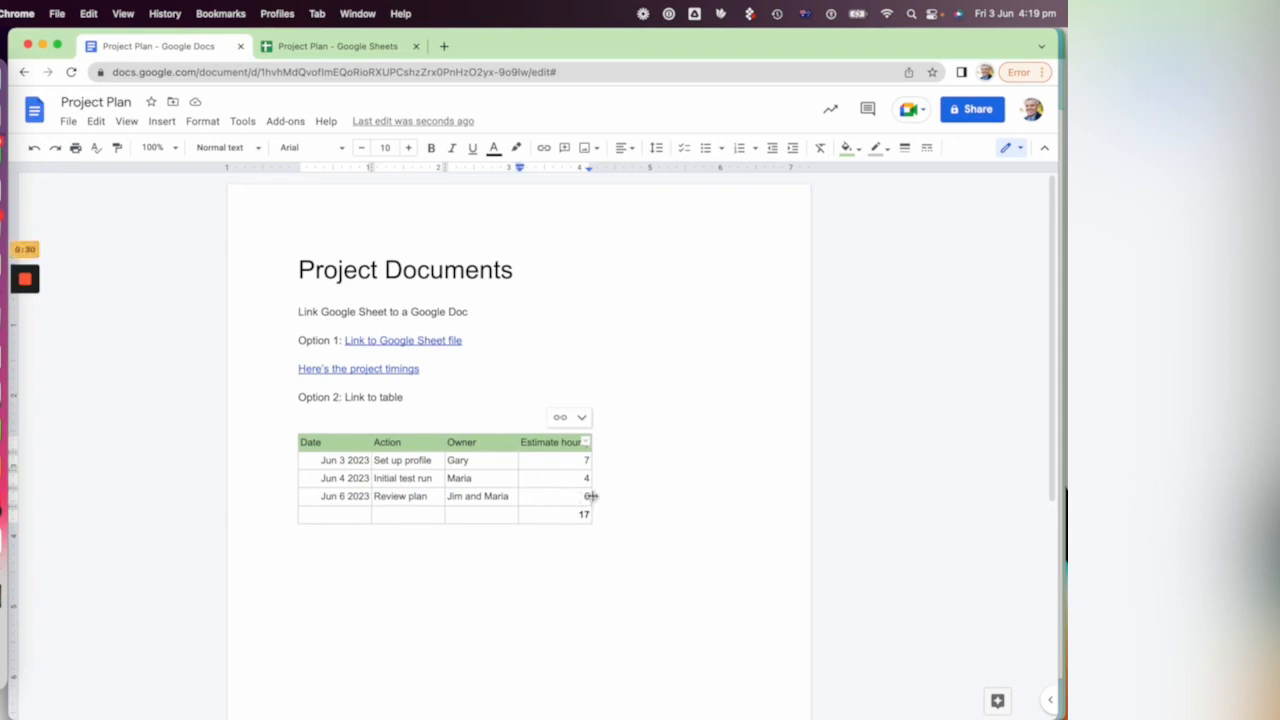
left_click_drag(590, 497, 704, 493)
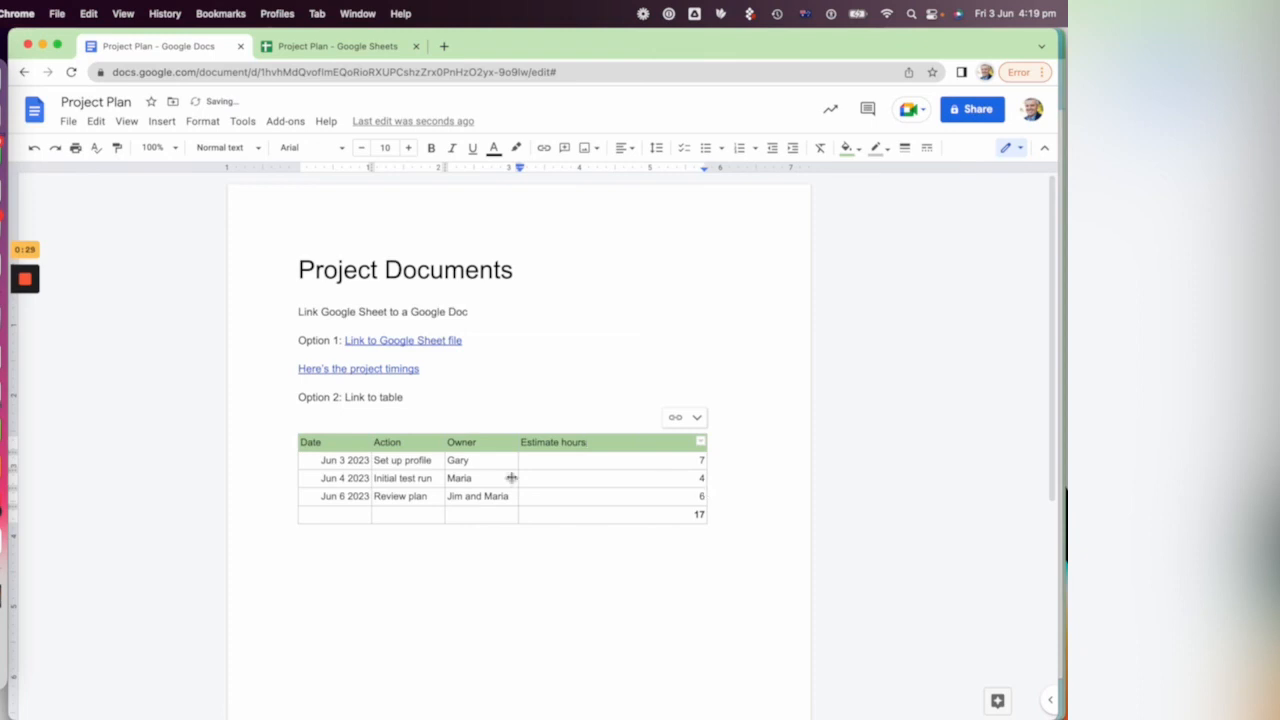
left_click_drag(520, 471, 568, 457)
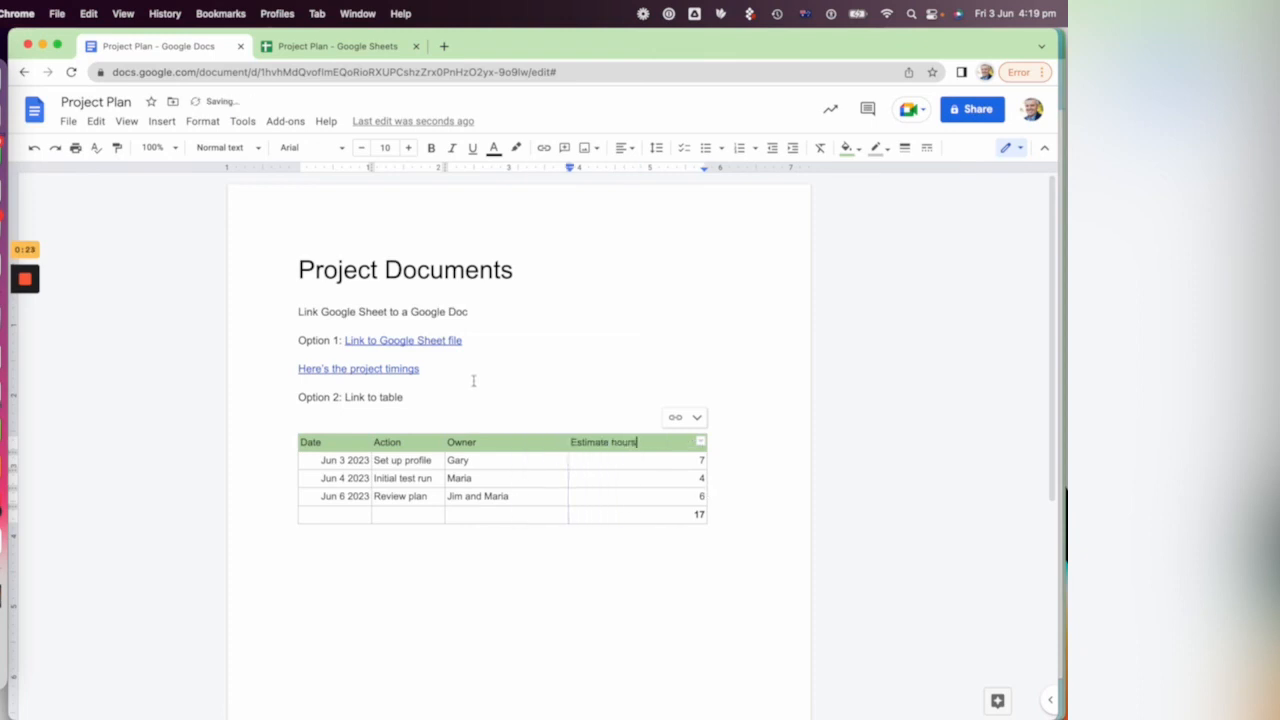